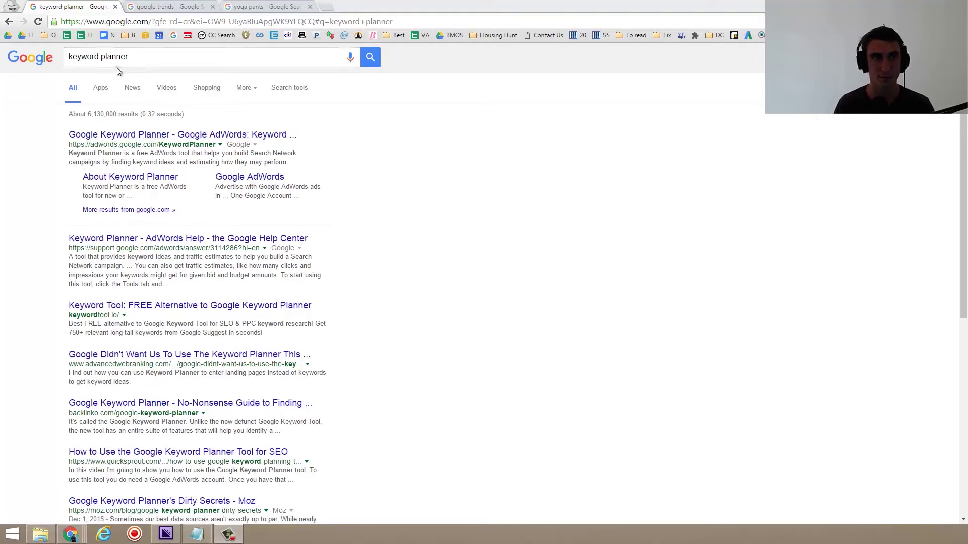
- Open the 'Google Keyword Planner - Google AdWords' result from the keyword planner search results
click(149, 135)
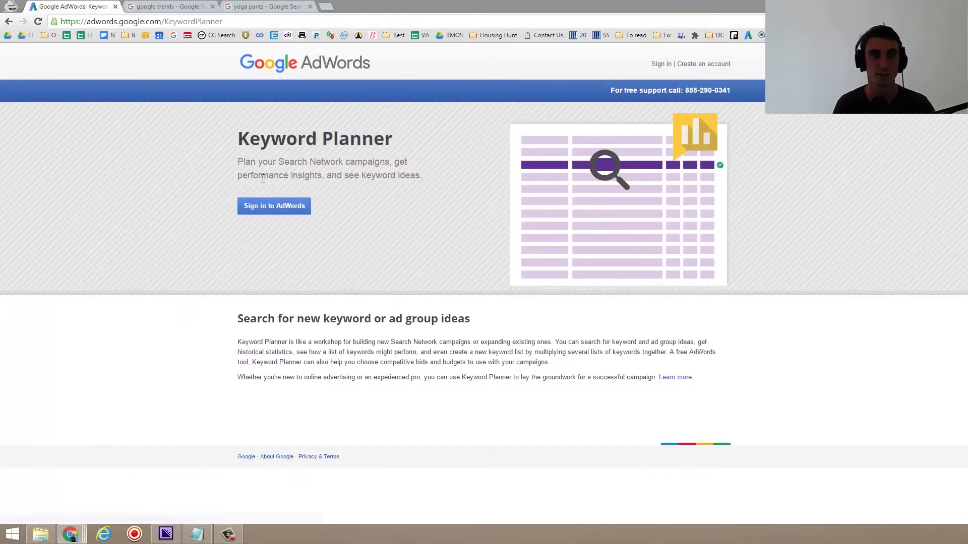
- Sign in to AdWords with the saved Google account e-mail and password
click(274, 209)
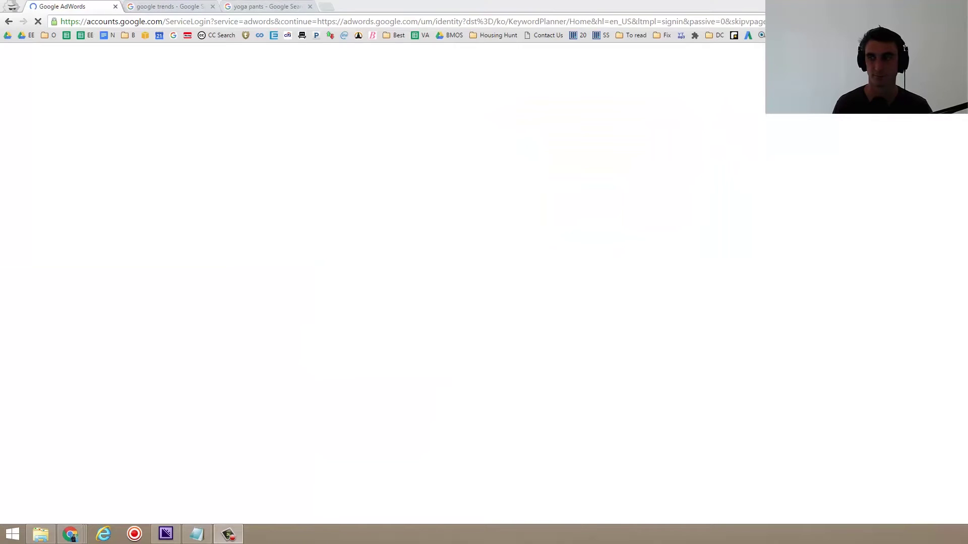
click(452, 243)
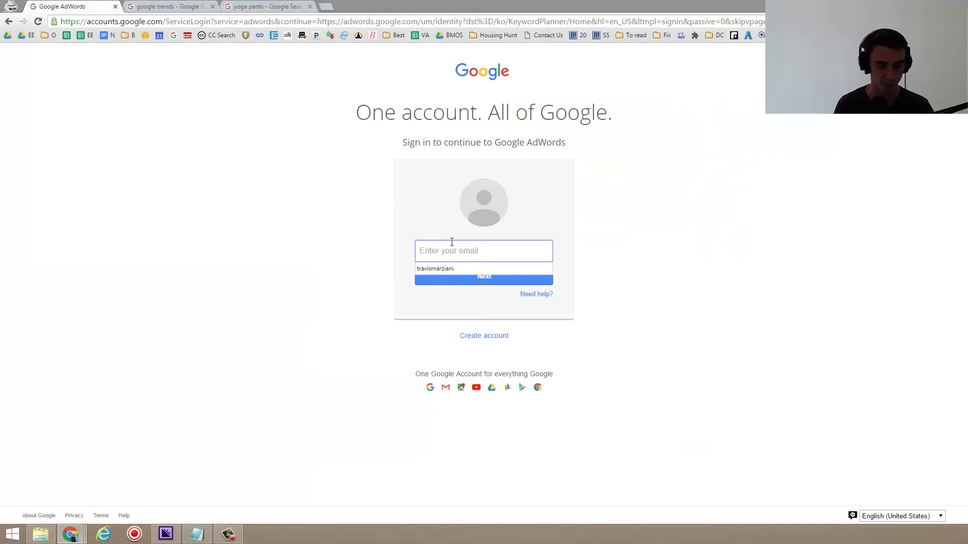
click(444, 268)
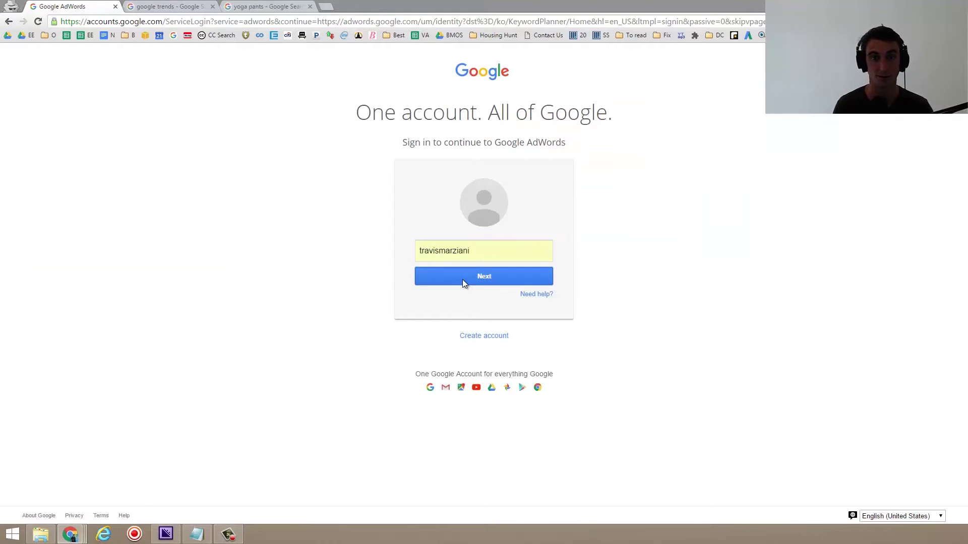
click(462, 280)
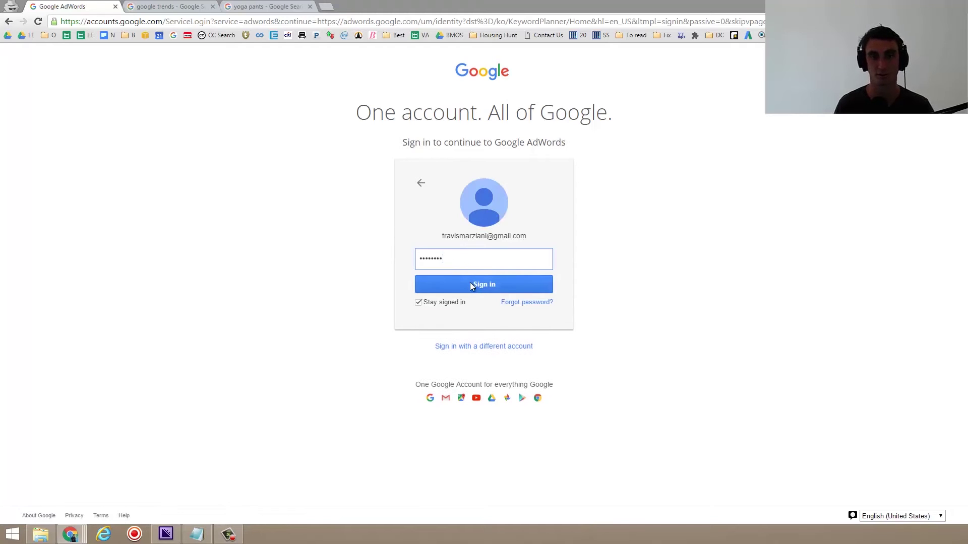
click(469, 283)
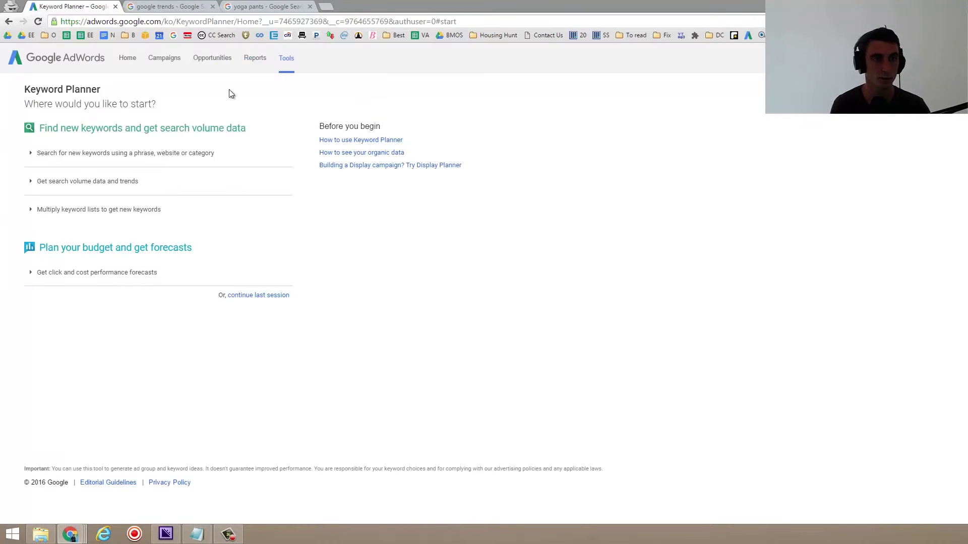
- Use the phrase search form to get keyword ideas for 'yoga pants, yoga clothes, yogawear'
click(61, 159)
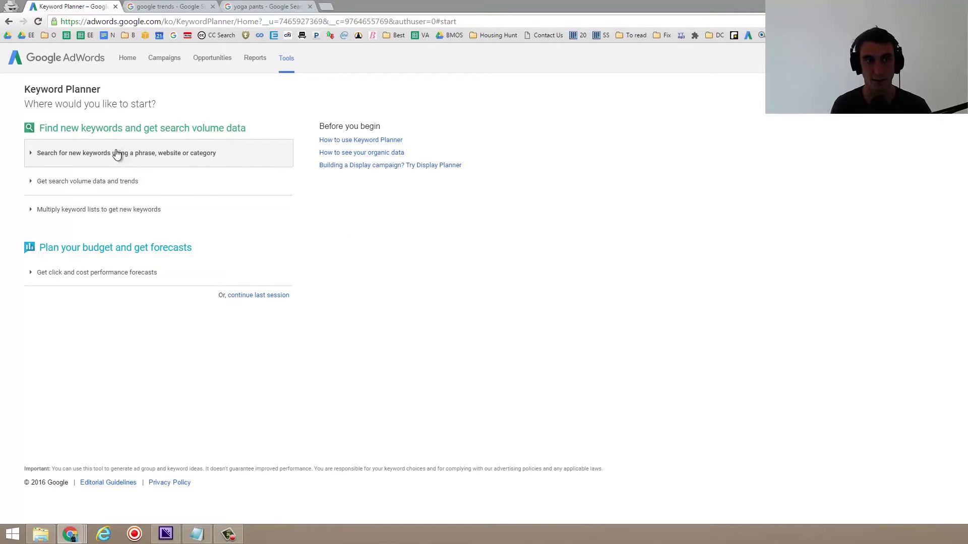
click(87, 158)
click(93, 207)
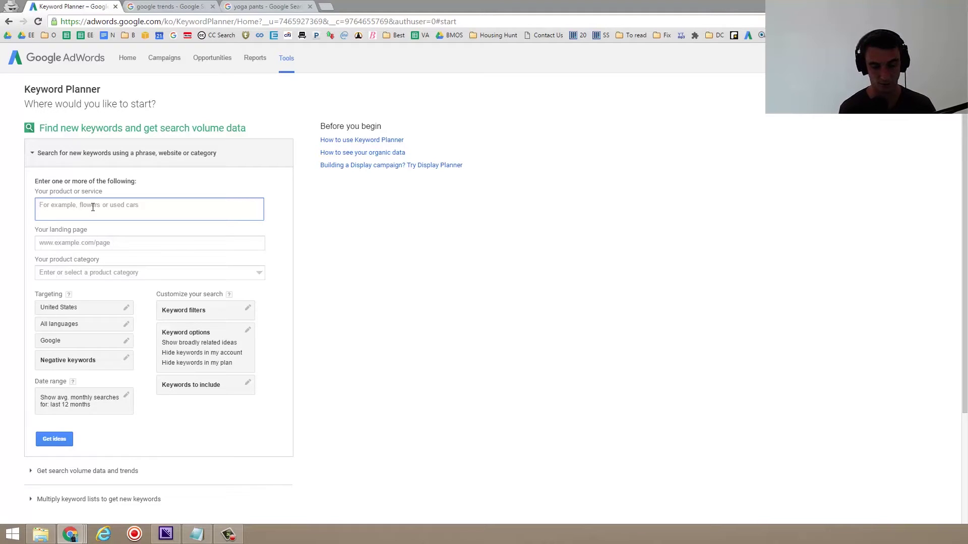
text(yoga pants,)
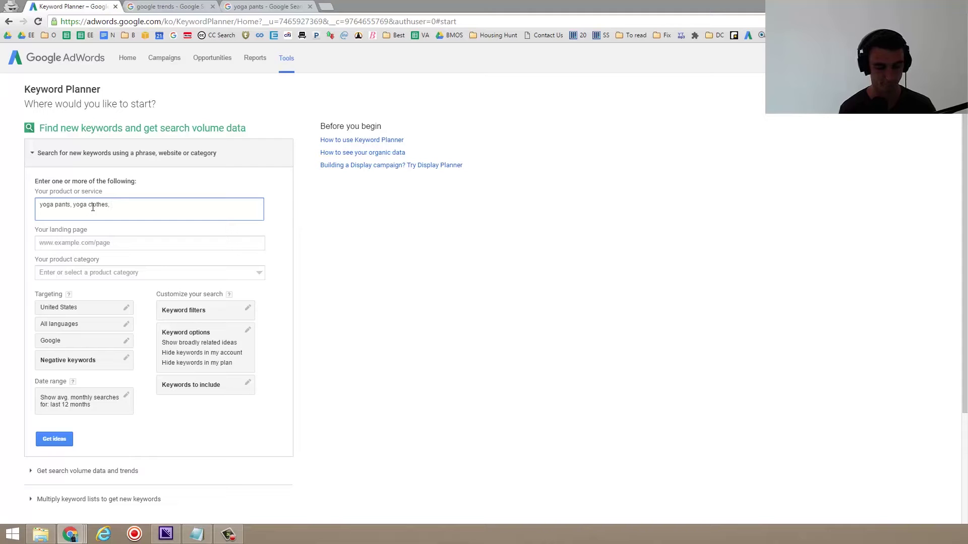
text(yogawear)
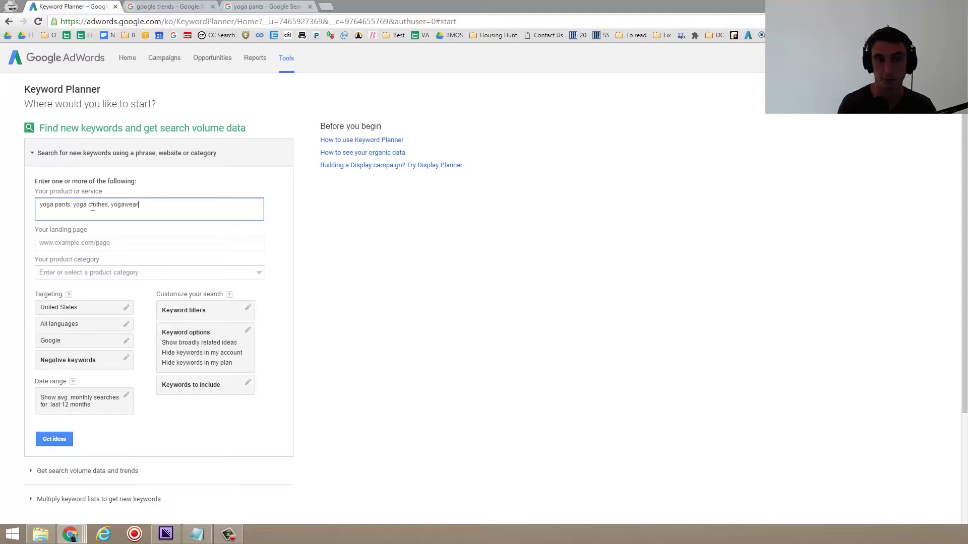
click(62, 442)
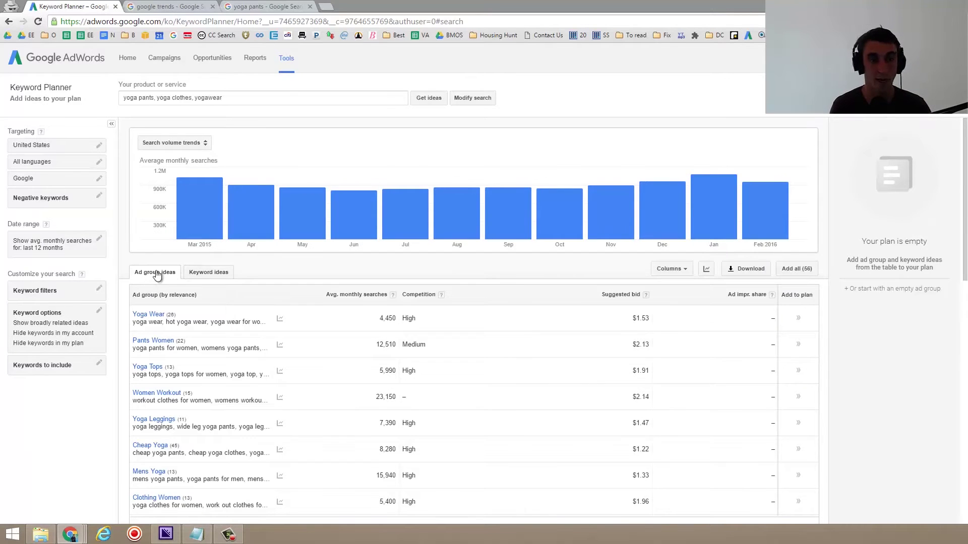
- Switch to the Keyword ideas list of individual search terms
click(207, 273)
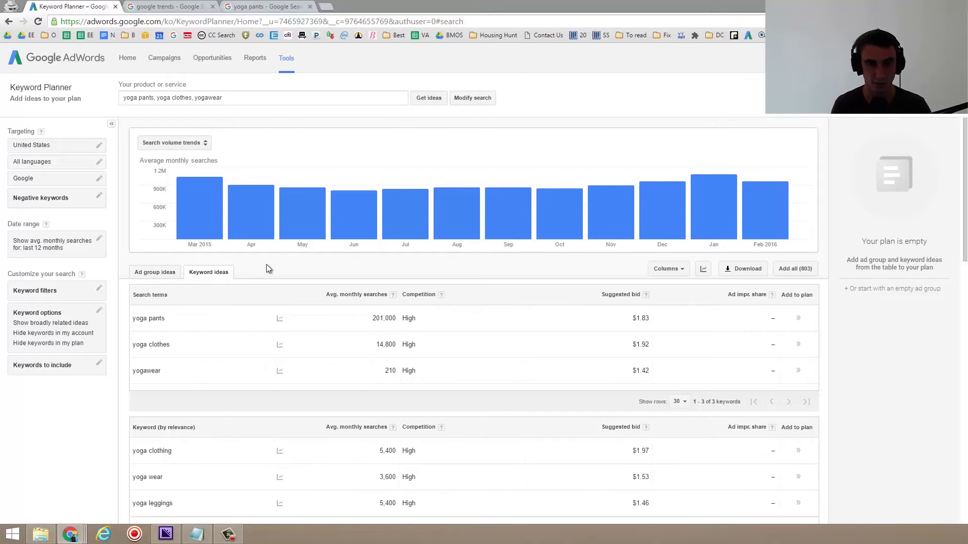
scroll(268, 268, down, 3)
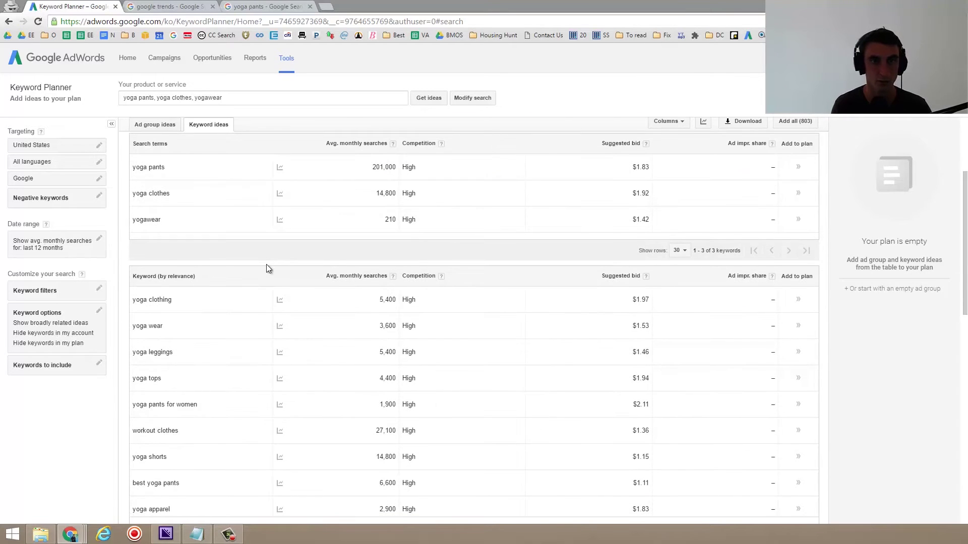
scroll(266, 268, up, 1)
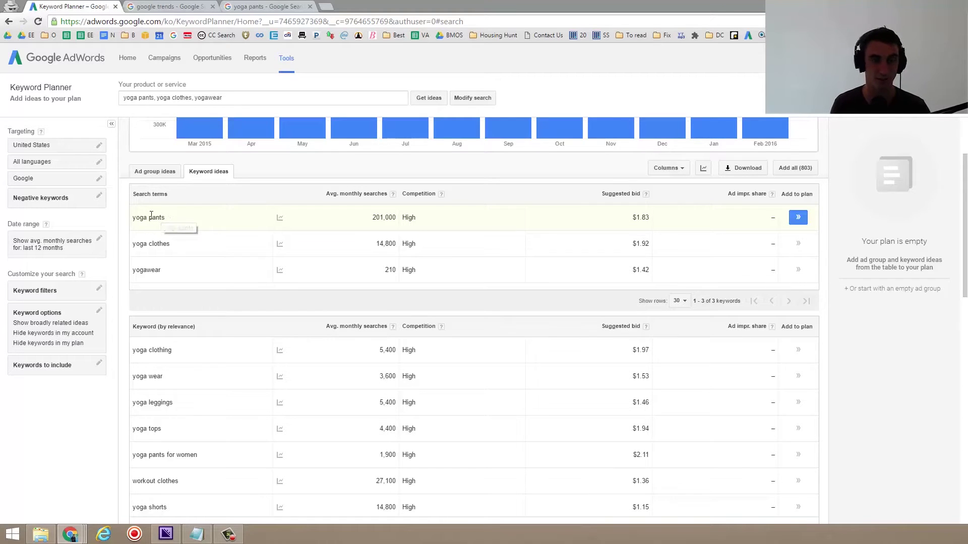
- Highlight yoga clothes, yoga pants and yoga pants' 201,000 average monthly searches
triple_click(156, 246)
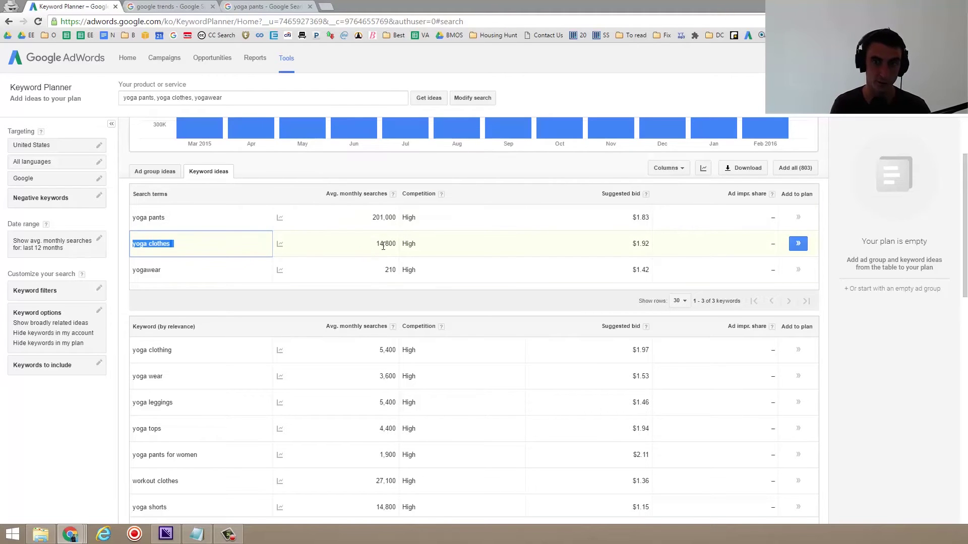
click(165, 217)
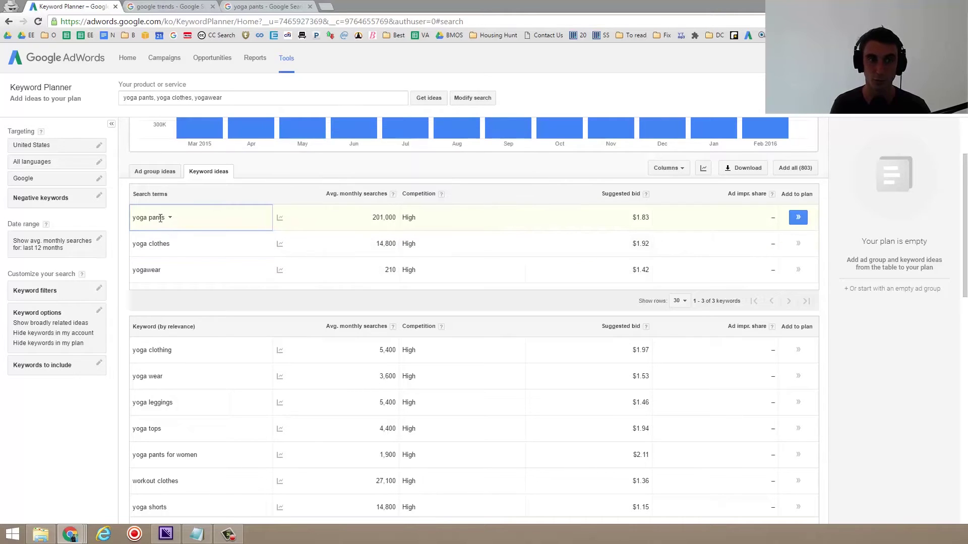
mouse_move(280, 217)
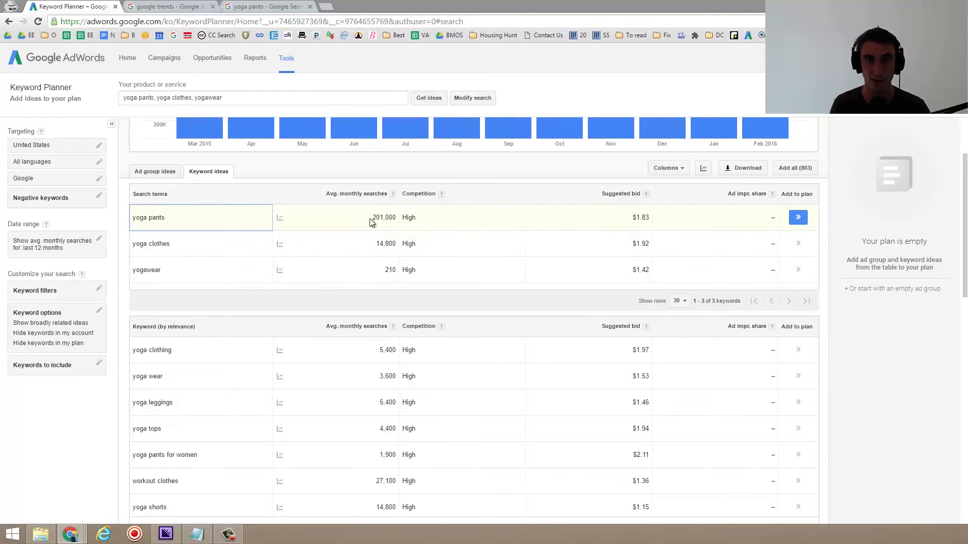
drag(372, 219, 397, 219)
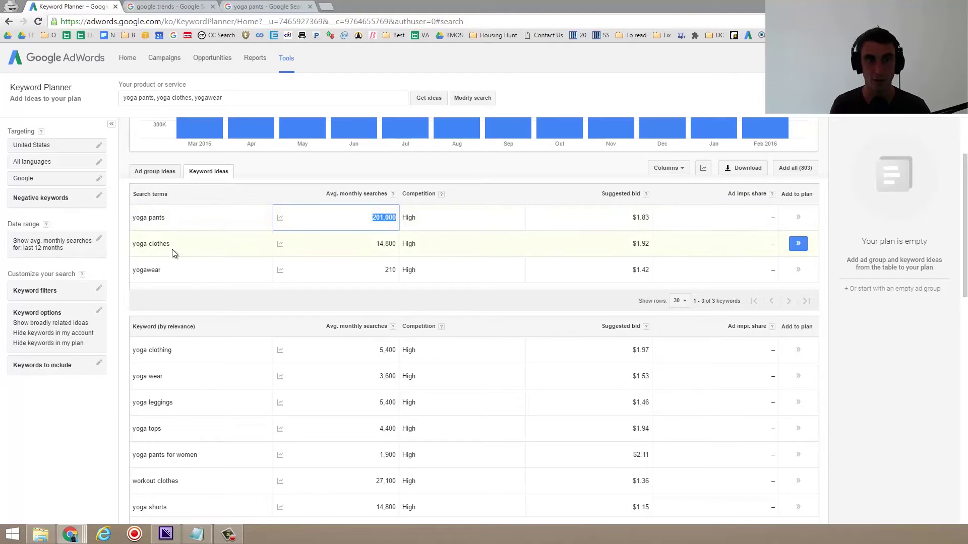
drag(171, 246, 231, 247)
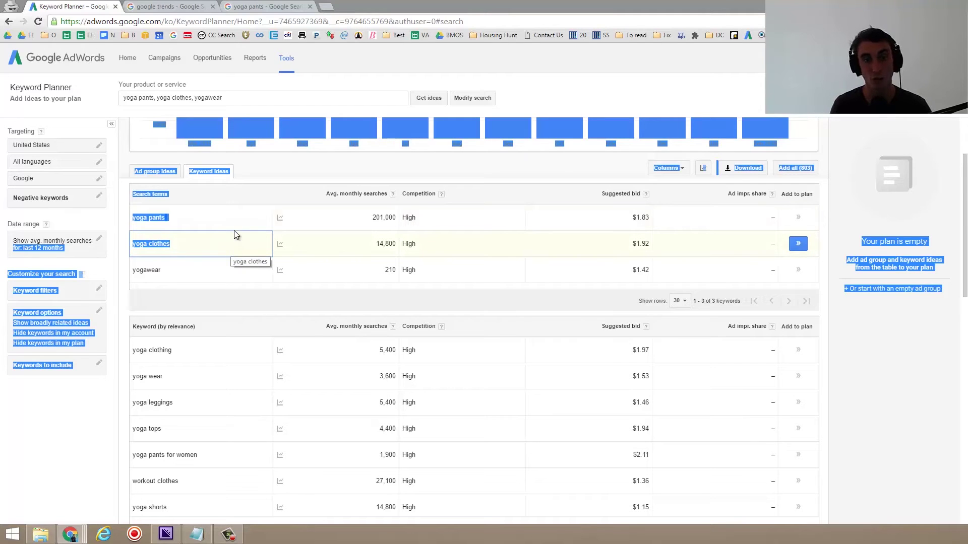
click(172, 221)
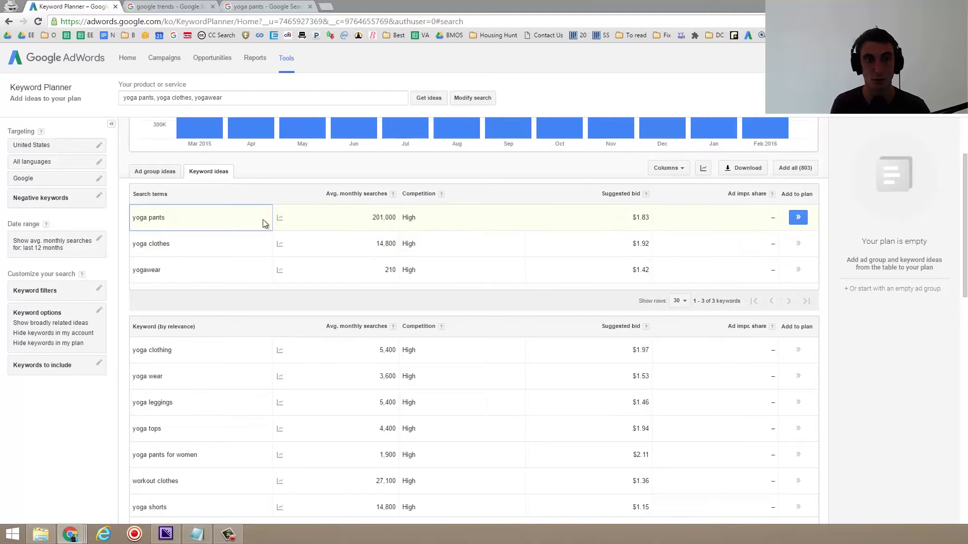
- Highlight the 201,000 yoga pants volume and the yoga leggings keyword idea
click(375, 216)
double_click(375, 217)
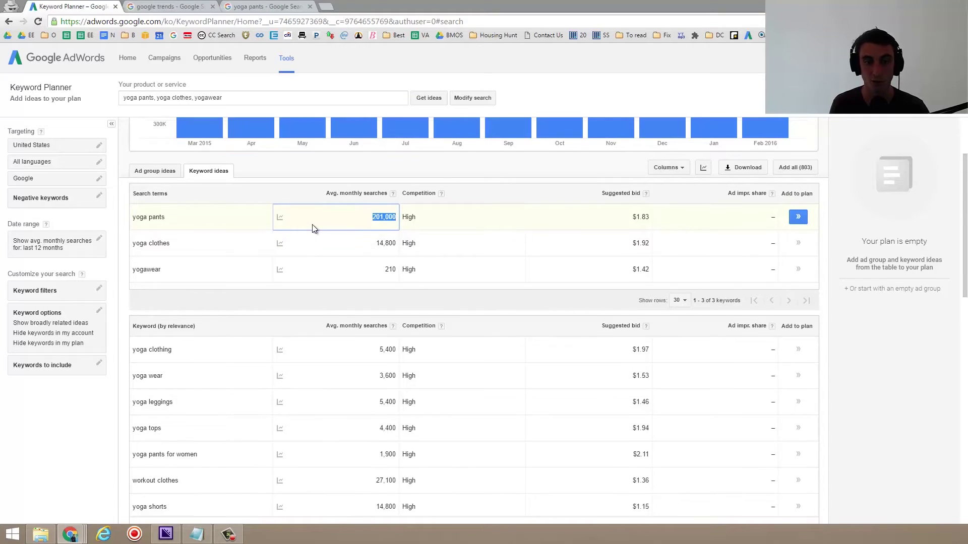
scroll(313, 225, down, 1)
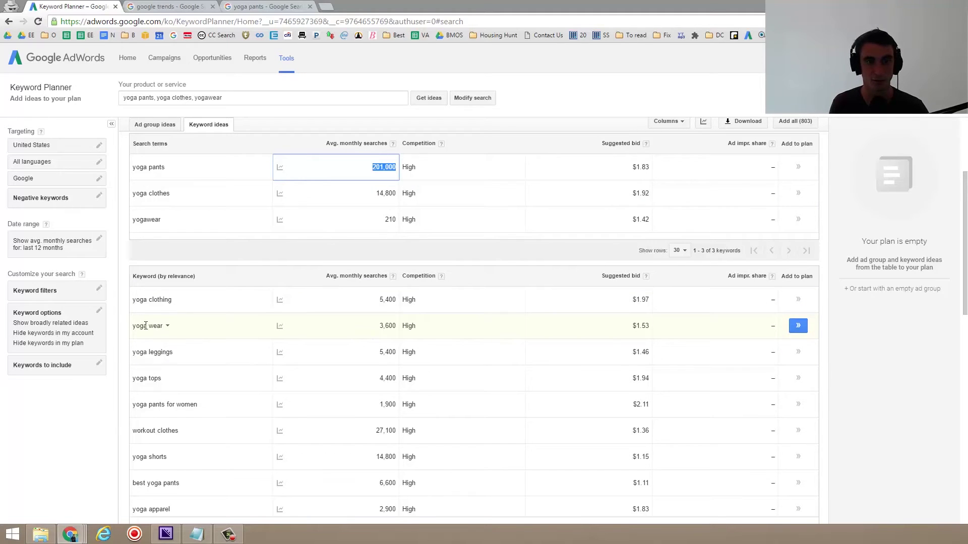
triple_click(166, 355)
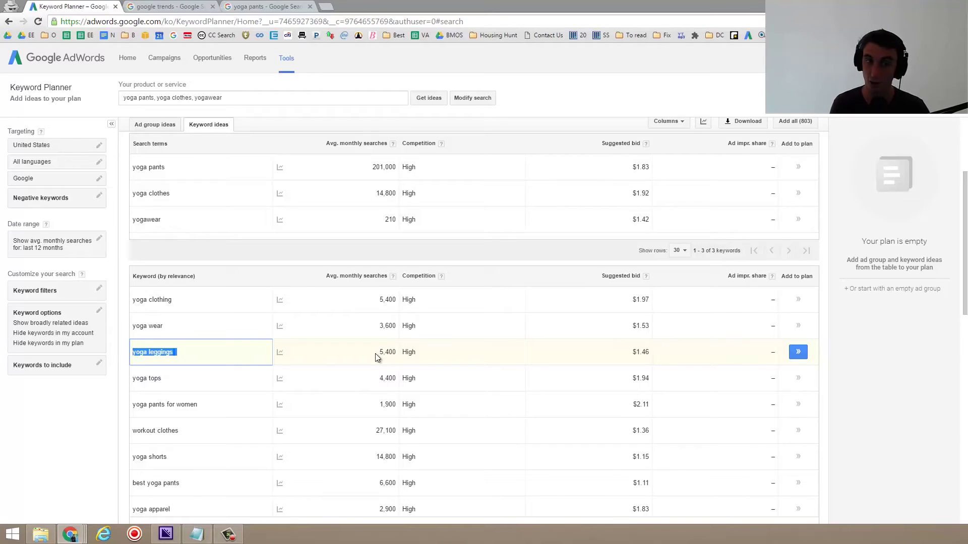
- Scroll through the related keyword idea volumes, then back up to the search-term totals
scroll(255, 382, down, 1)
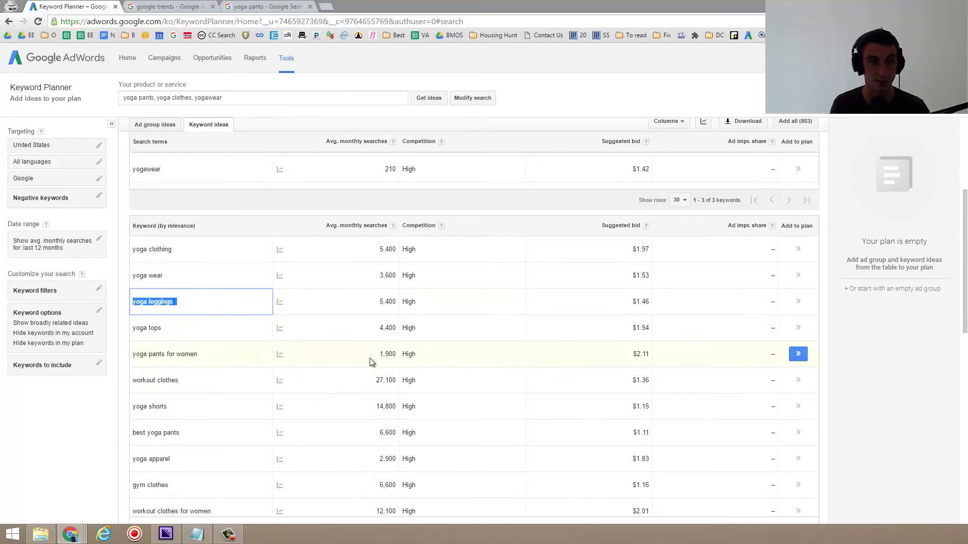
scroll(353, 323, down, 2)
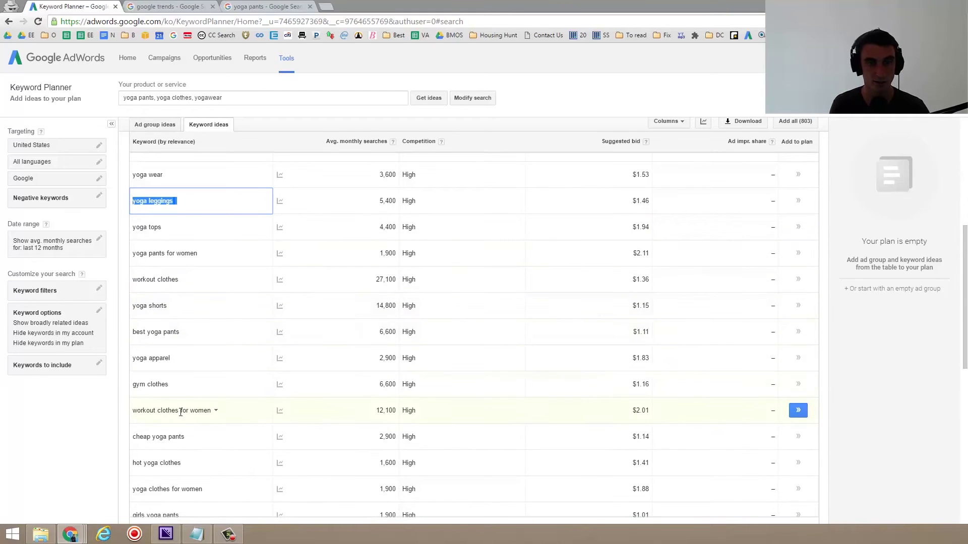
scroll(179, 412, down, 3)
scroll(398, 222, down, 5)
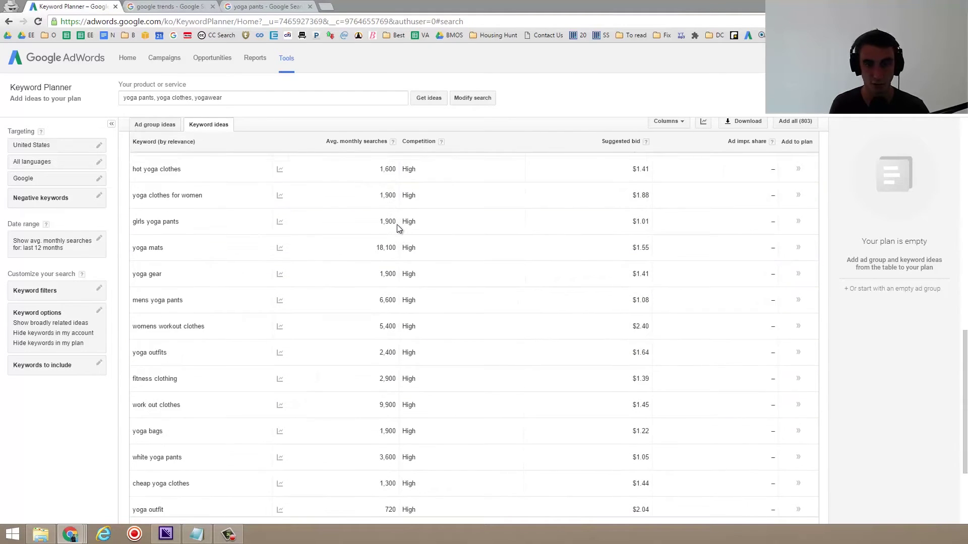
scroll(390, 221, up, 5)
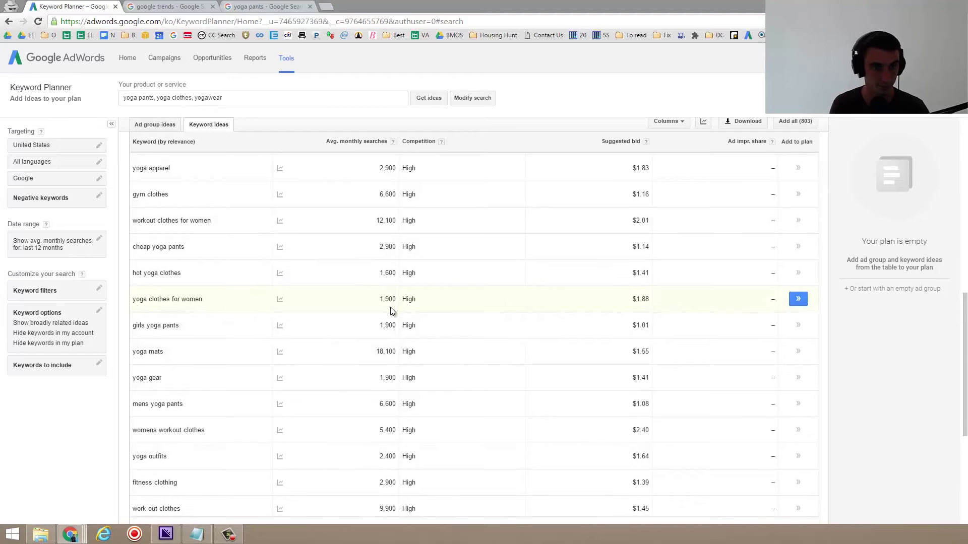
scroll(392, 311, down, 1)
scroll(373, 350, down, 2)
scroll(376, 350, down, 2)
scroll(374, 342, up, 10)
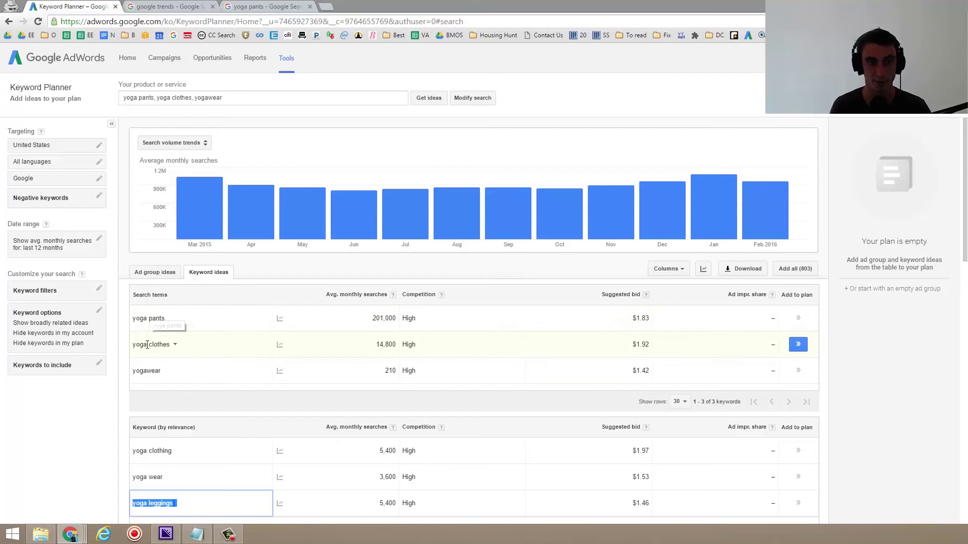
- Open Google Trends and explore worldwide interest over time for 'yoga pants'
click(156, 5)
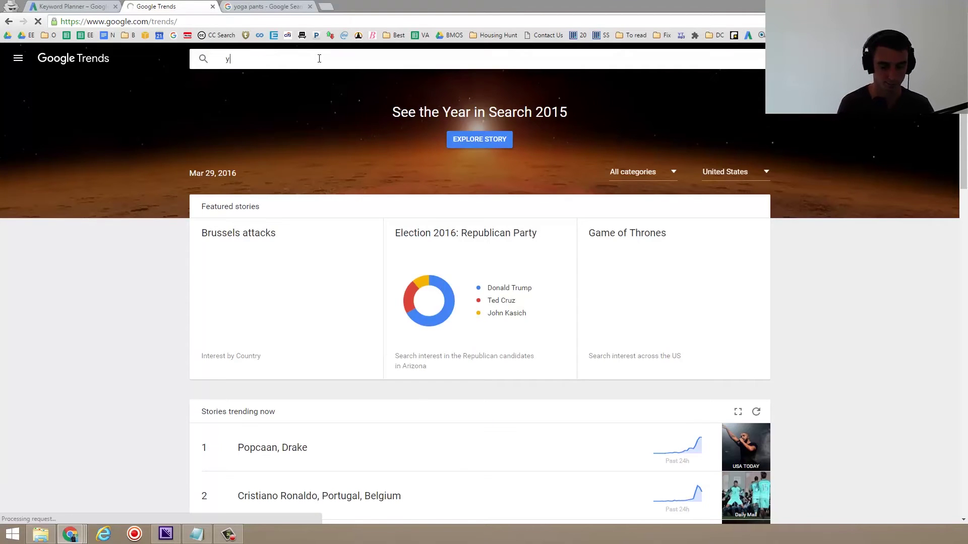
text(ts)
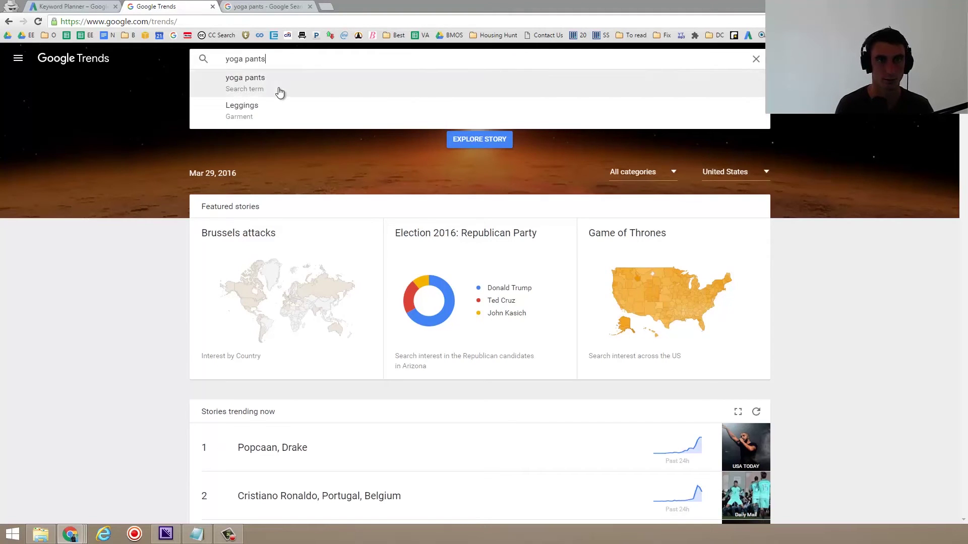
click(279, 90)
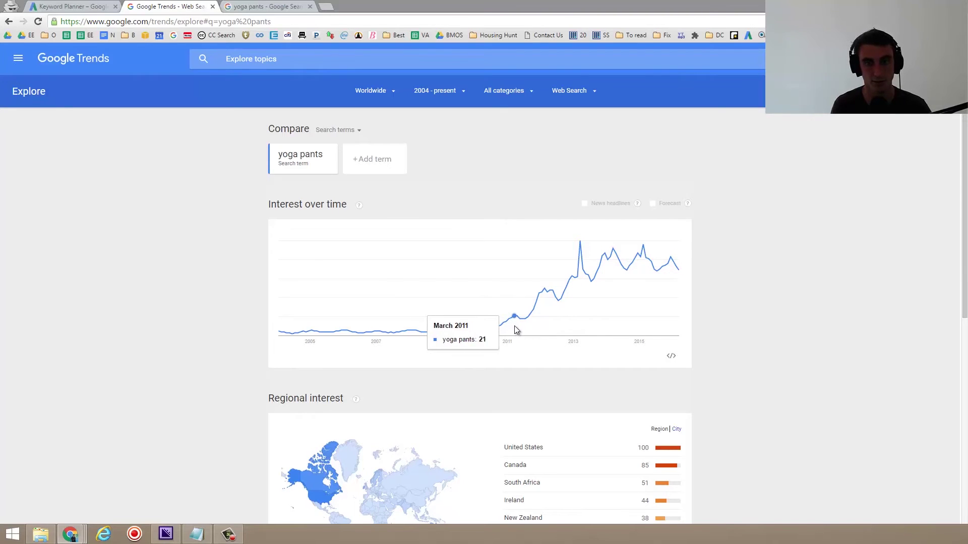
- Add 'Yoga clothes' as a second Trends comparison term, briefly checking Keyword Planner
click(387, 159)
text(Yoga clothess)
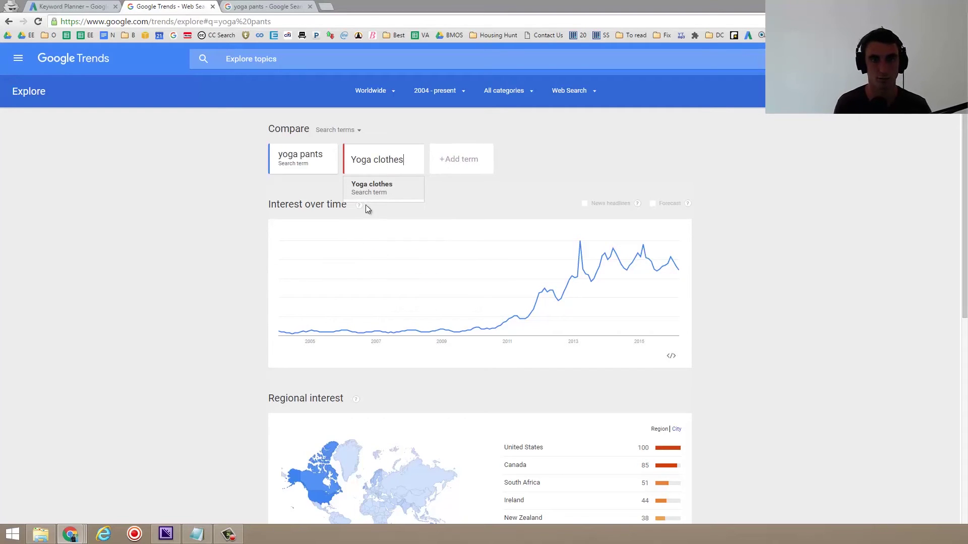
click(377, 190)
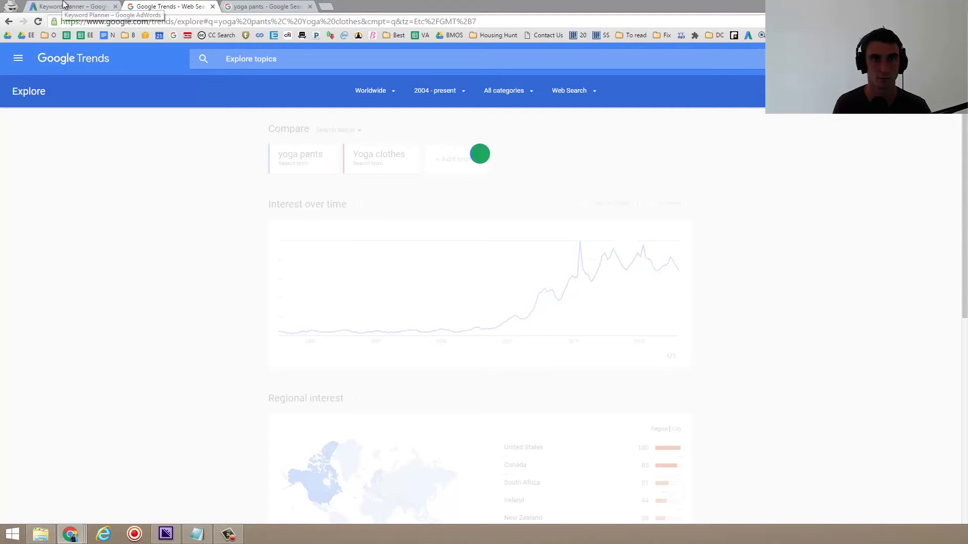
click(93, 3)
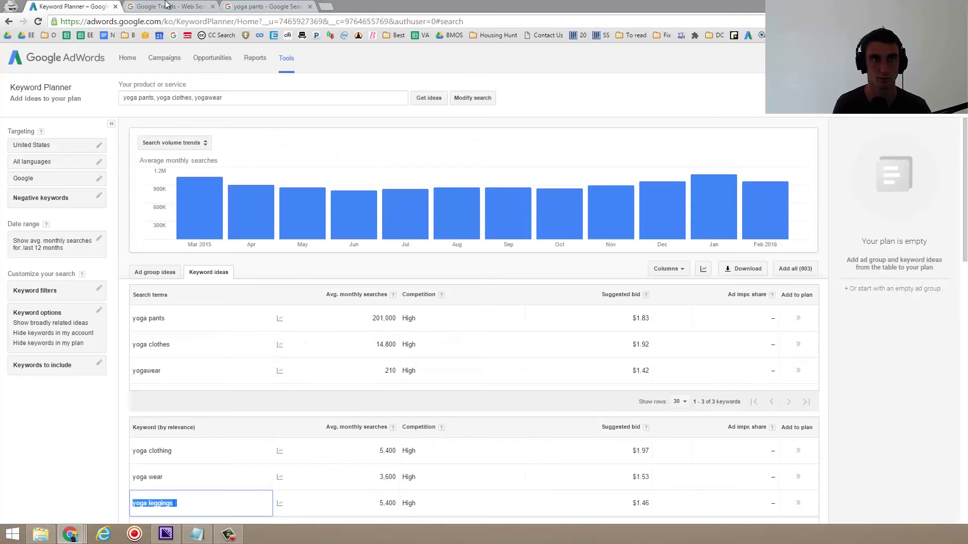
click(195, 4)
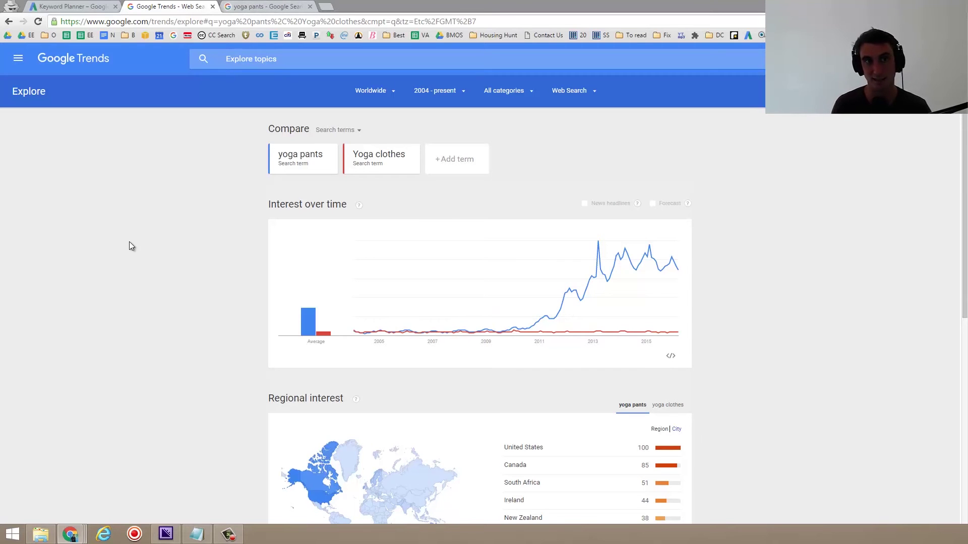
- On the yoga pants results, open the Onzie Yoga Clothes | Yoga Bottoms result in another tab
click(254, 5)
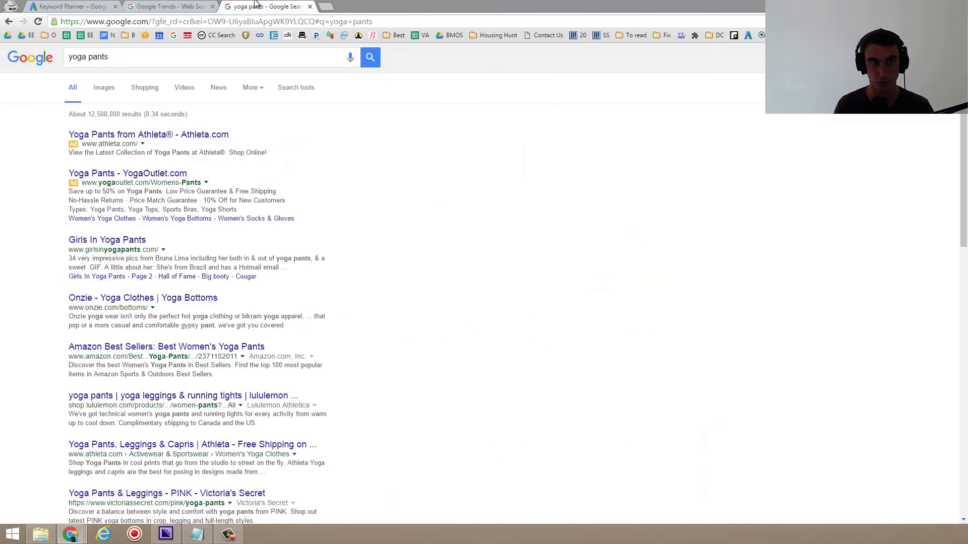
click(117, 59)
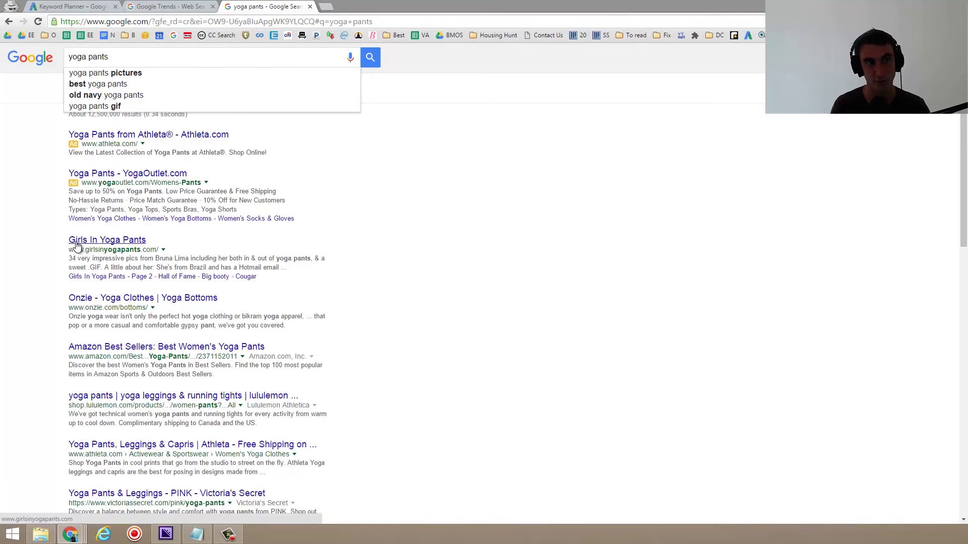
scroll(150, 244, down, 2)
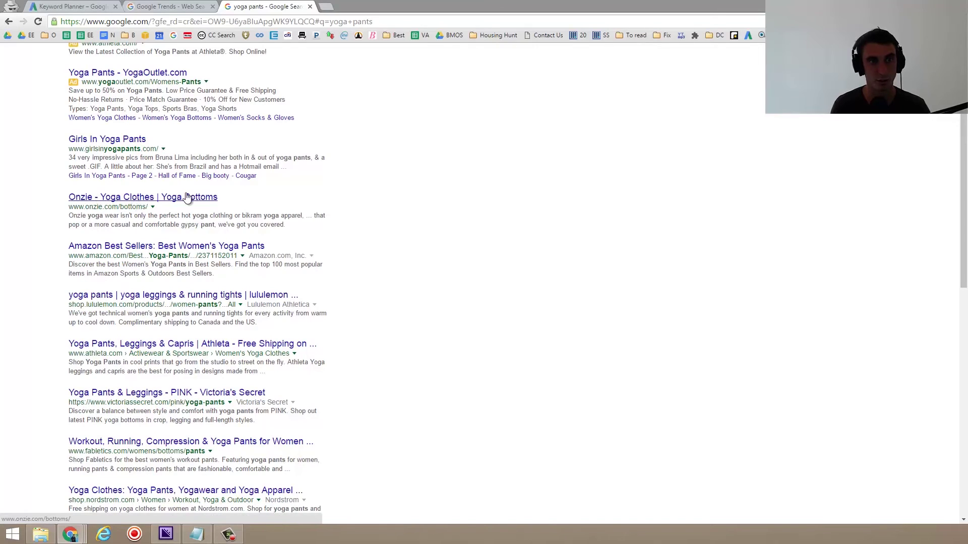
middle_click(130, 202)
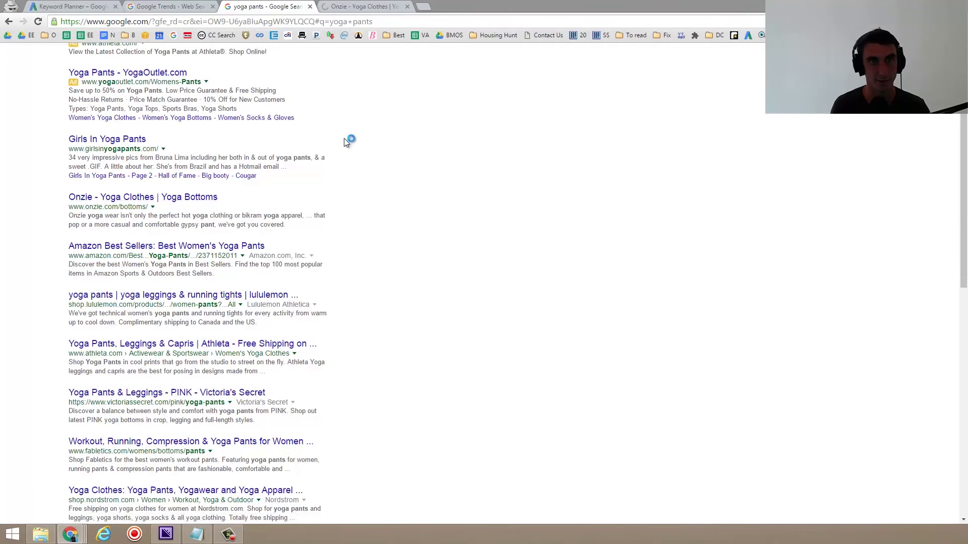
click(371, 7)
click(261, 7)
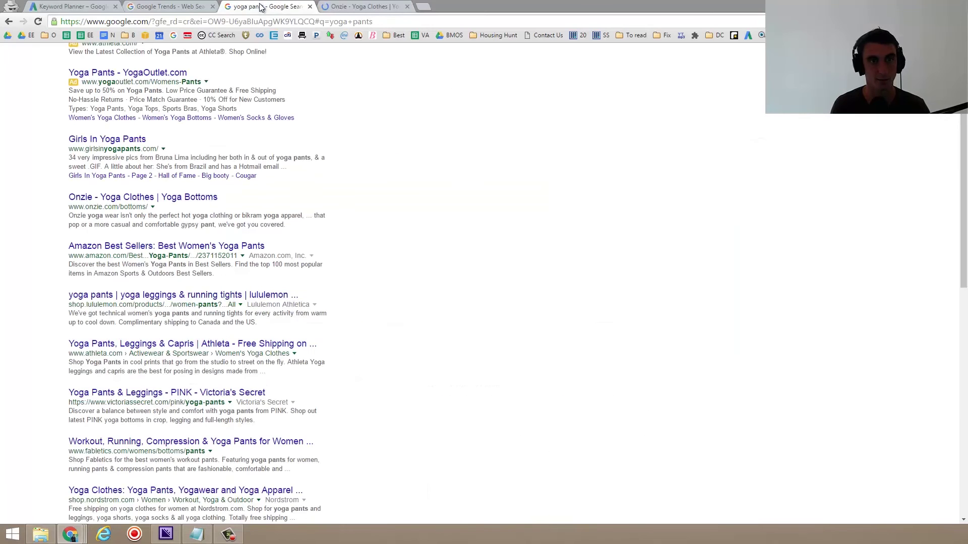
click(117, 202)
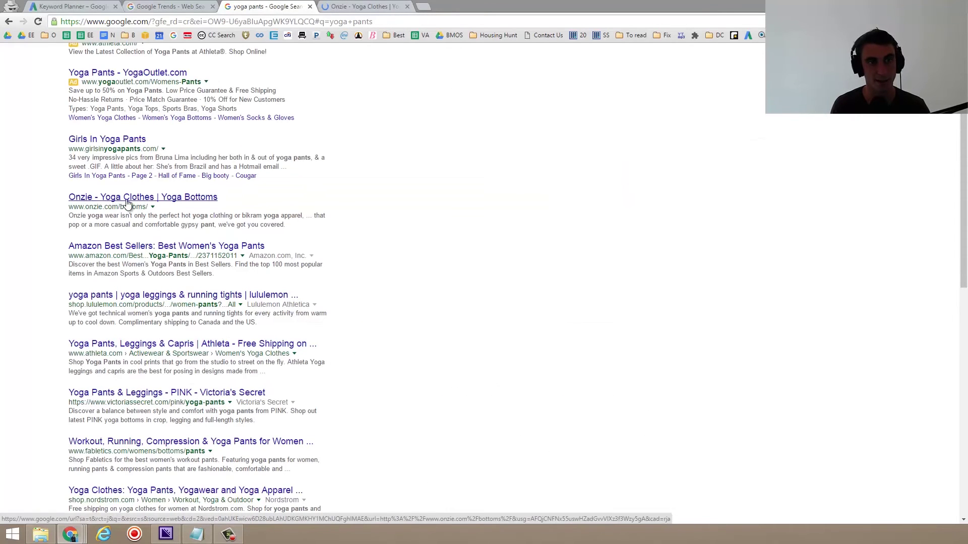
scroll(128, 199, down, 2)
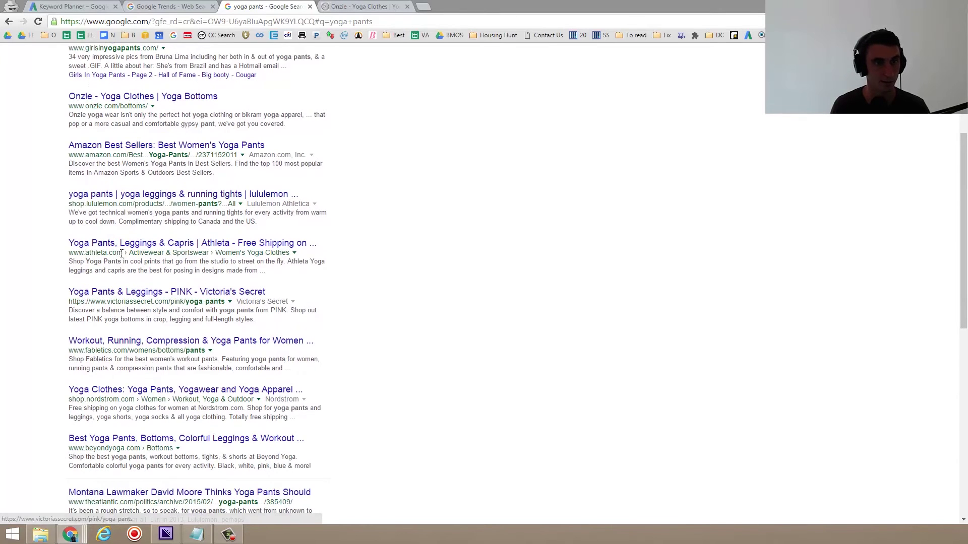
scroll(119, 287, down, 2)
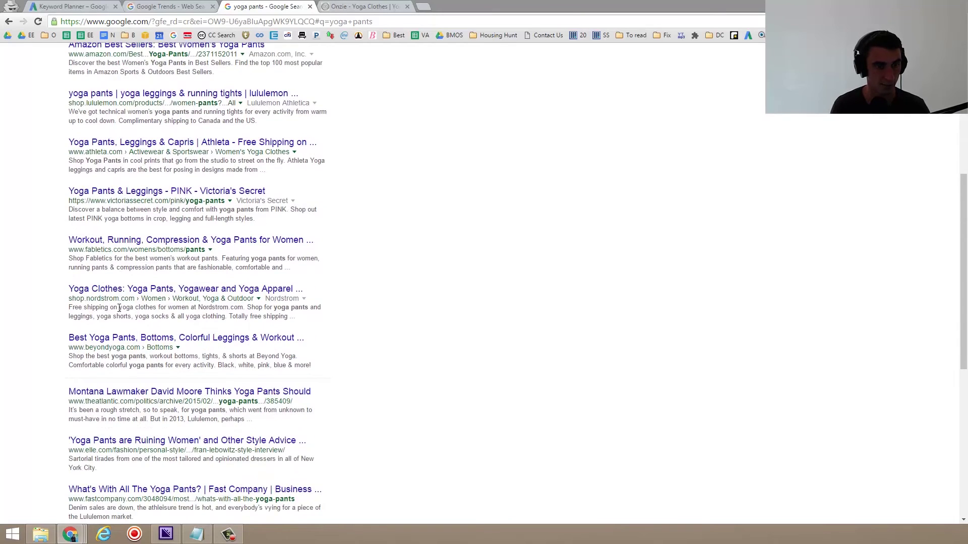
scroll(176, 281, up, 6)
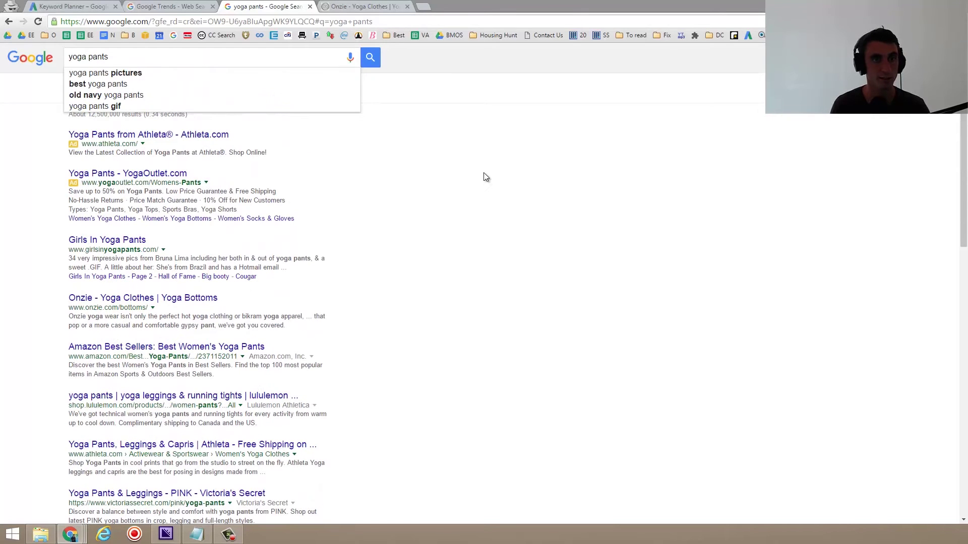
- Search for 'red yoga pants' and browse its results, including the Splits59 listing
click(103, 58)
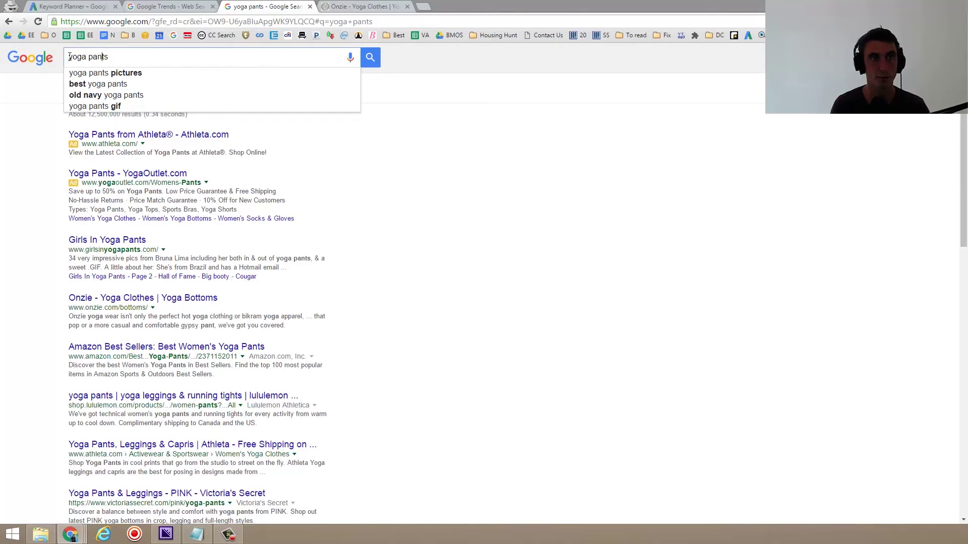
click(70, 56)
text(red)
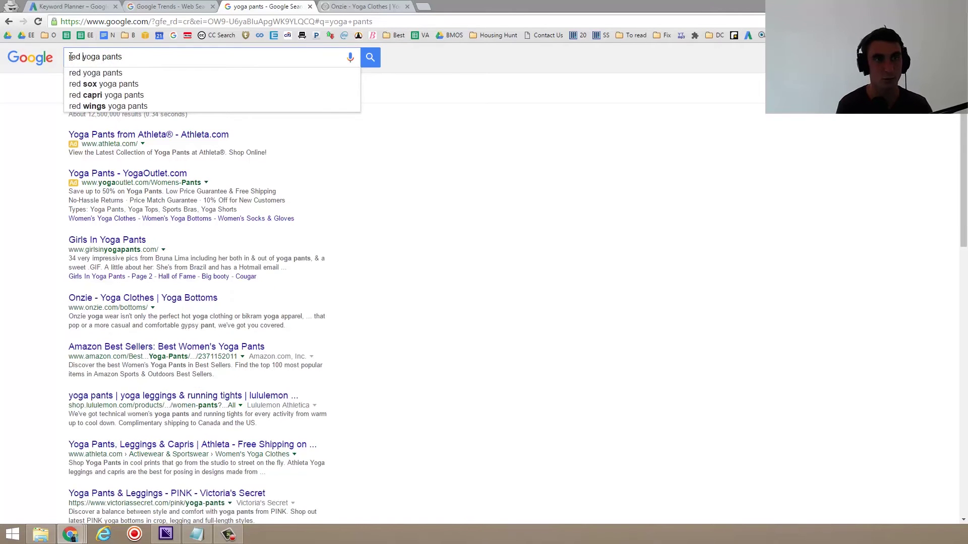
key(Return)
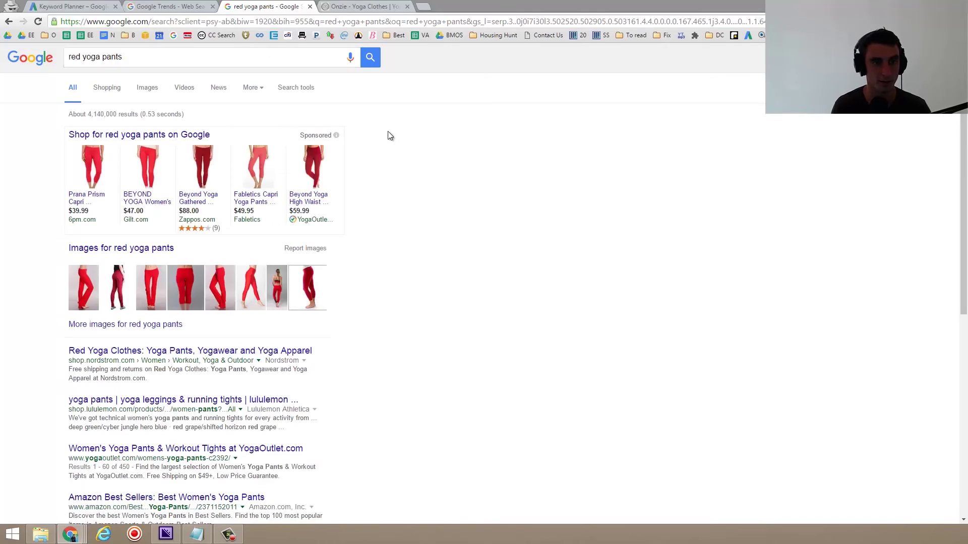
scroll(200, 119, down, 1)
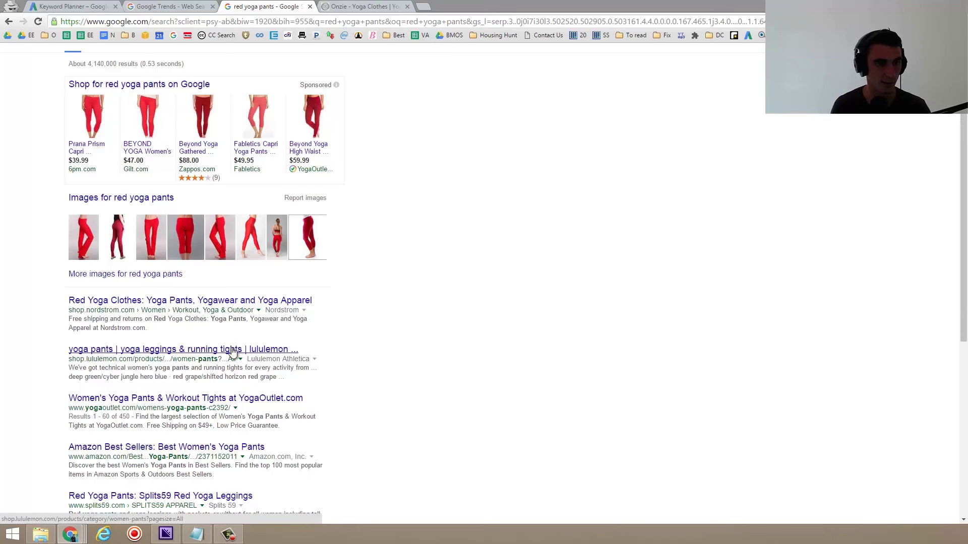
scroll(126, 294, down, 4)
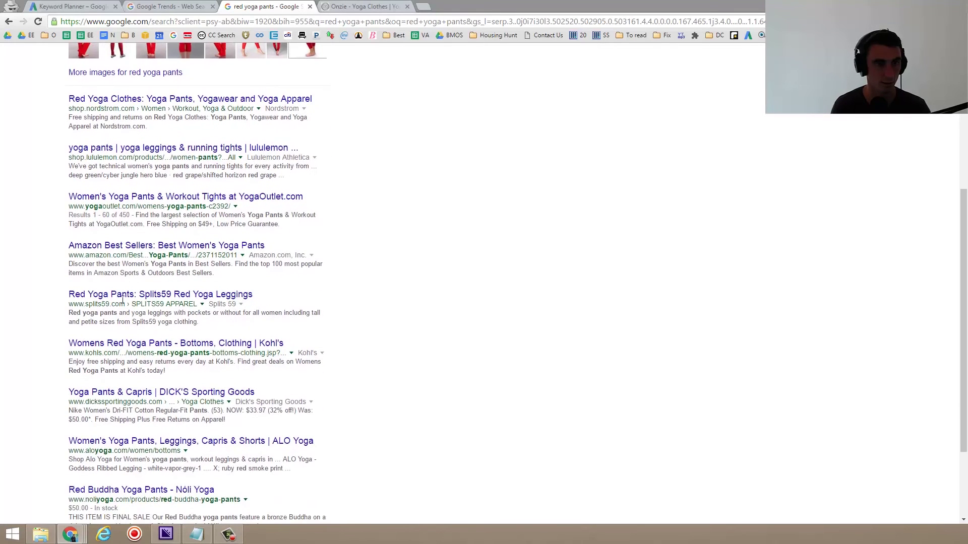
scroll(136, 299, up, 5)
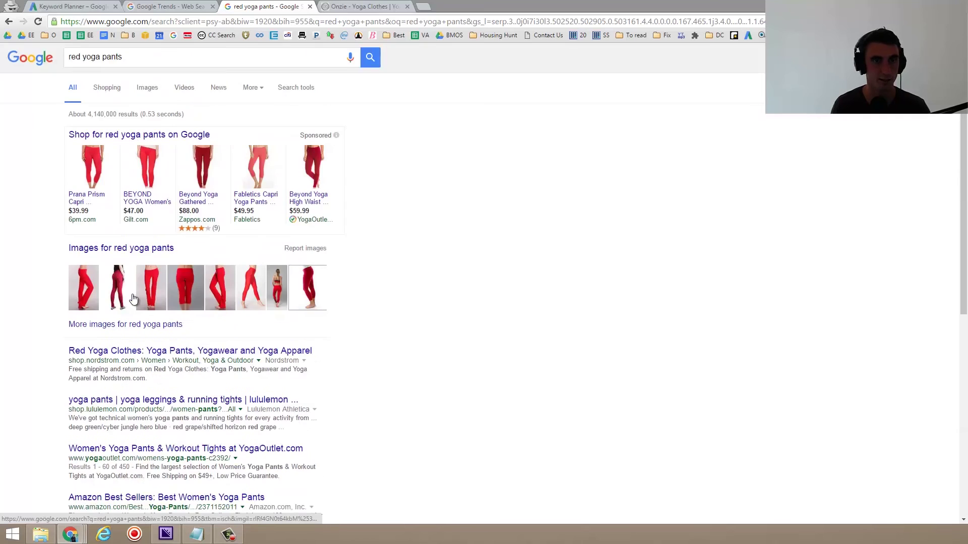
scroll(81, 378, down, 4)
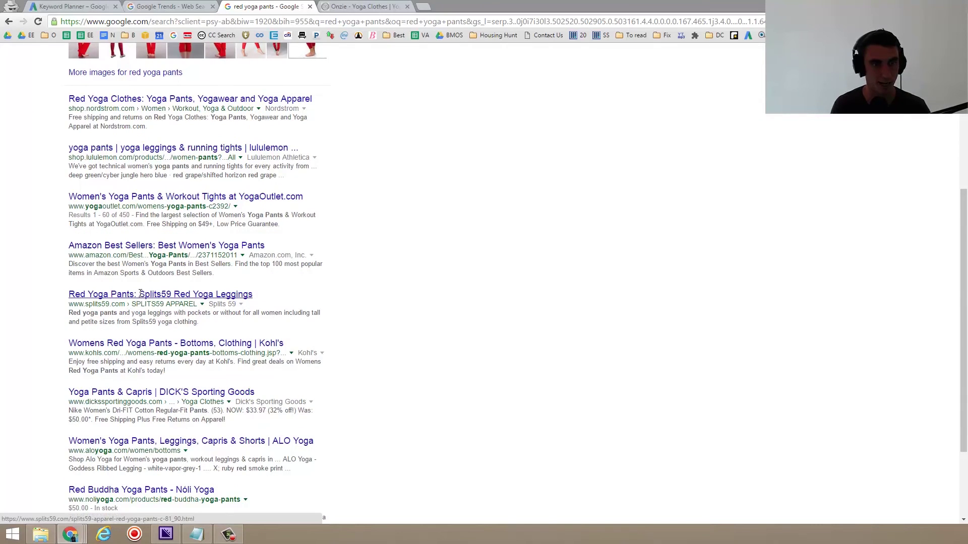
drag(66, 296, 144, 297)
click(500, 349)
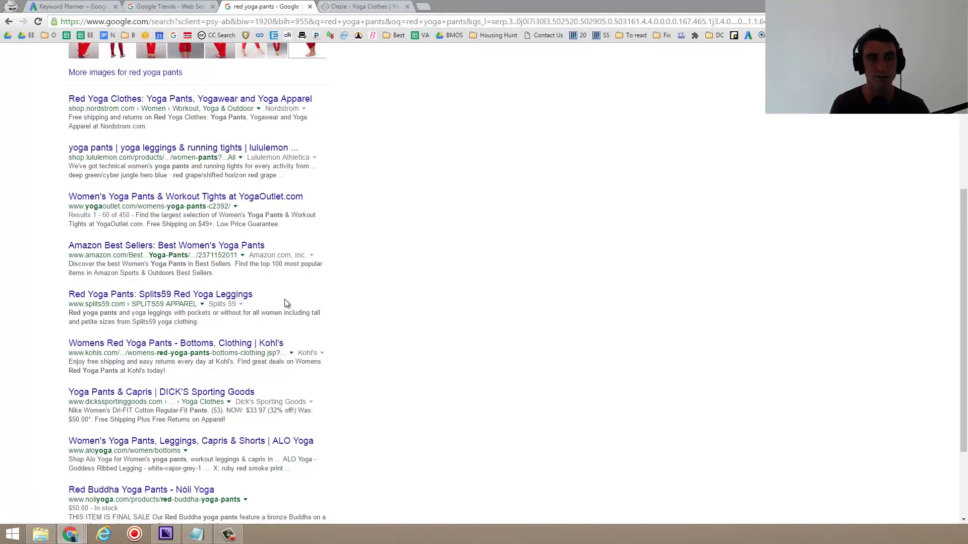
scroll(332, 319, up, 5)
- Search 'yoga pants' again and open the Onzie and lululemon results in background tabs
triple_click(190, 62)
text(yoga pants)
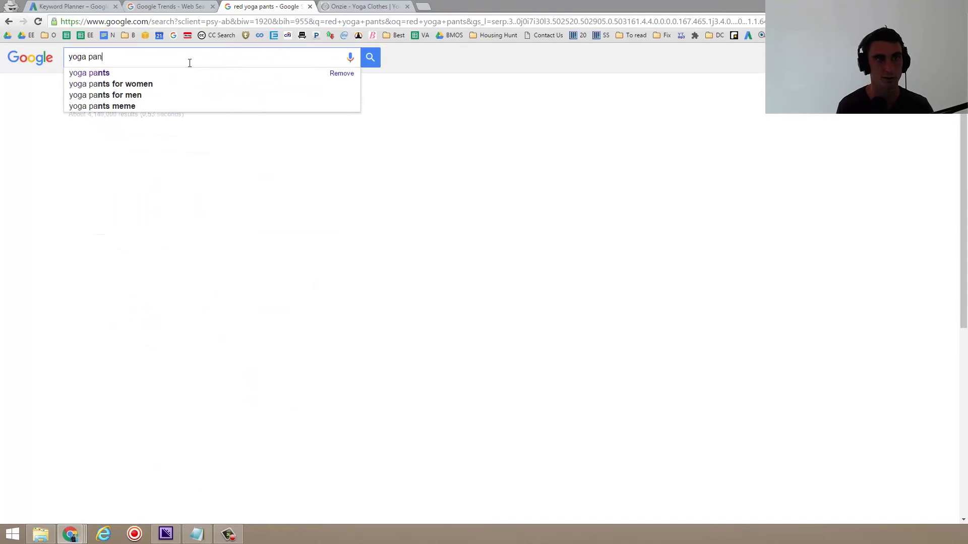
key(Return)
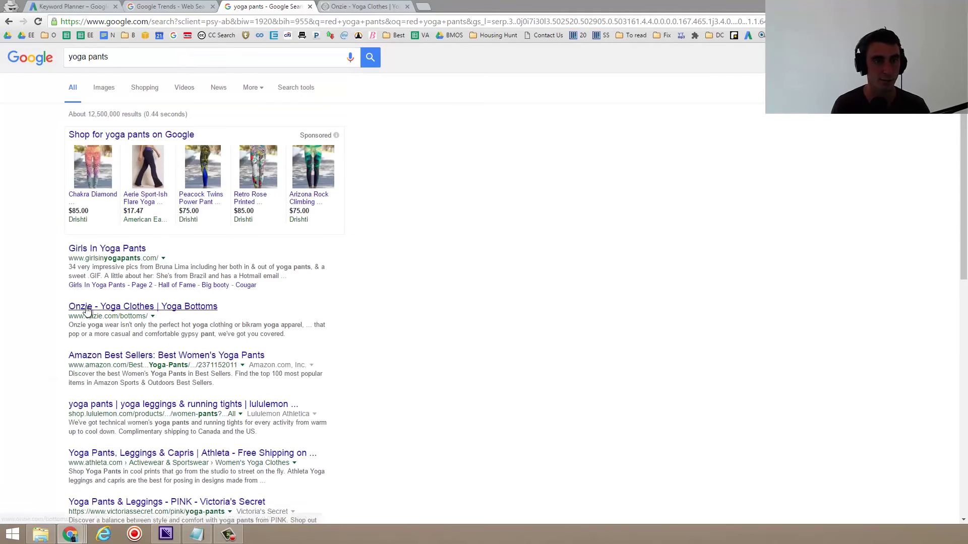
middle_click(90, 308)
scroll(91, 353, down, 1)
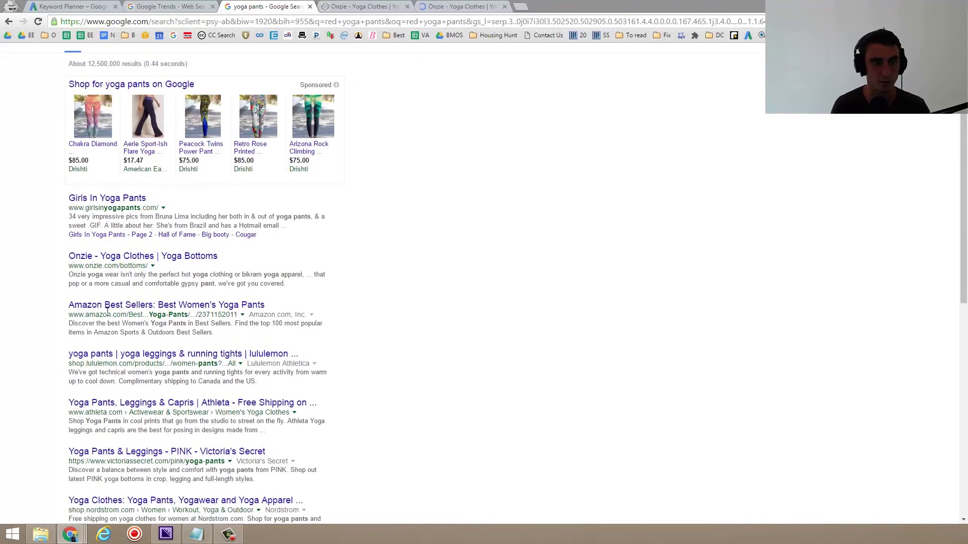
middle_click(89, 358)
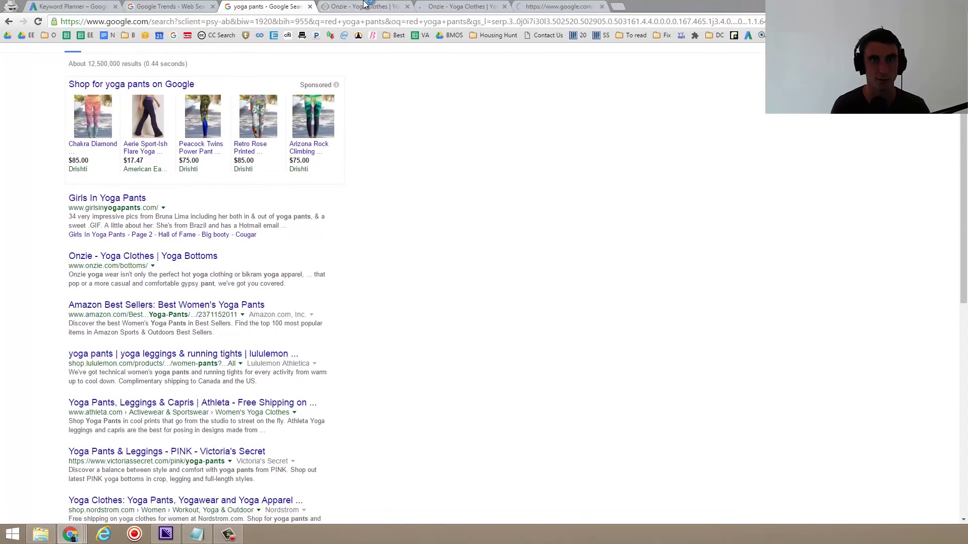
- Browse the Onzie bottoms product grid in its new tab
key(ctrl+Tab)
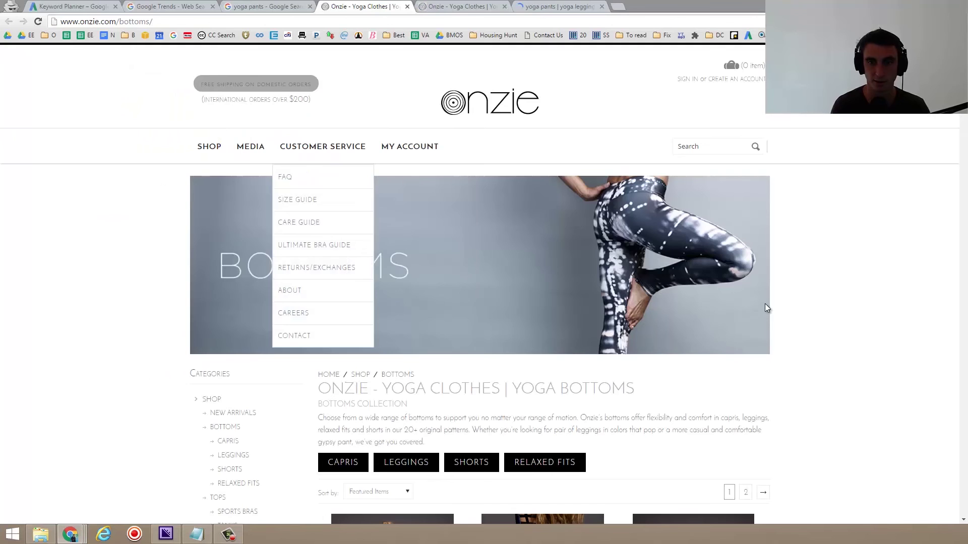
scroll(764, 308, down, 15)
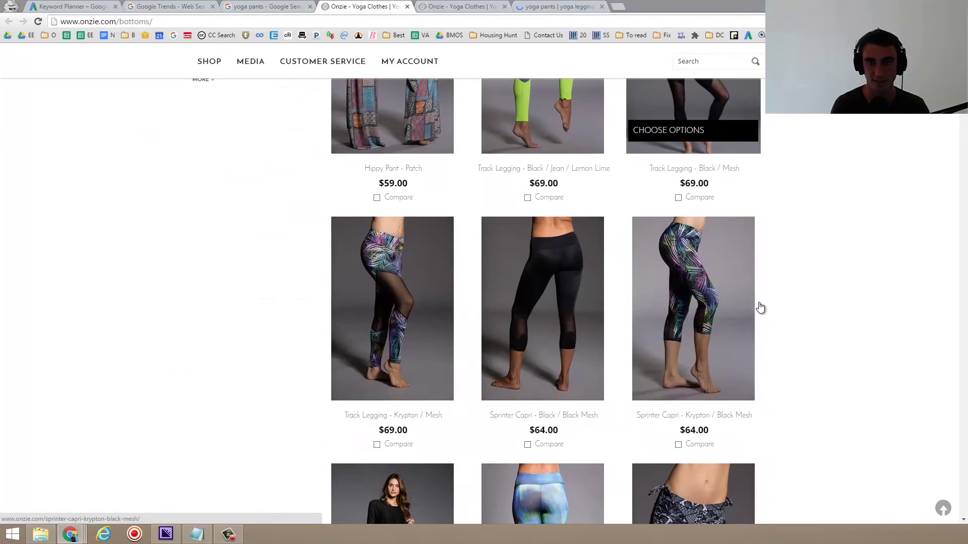
scroll(779, 246, down, 5)
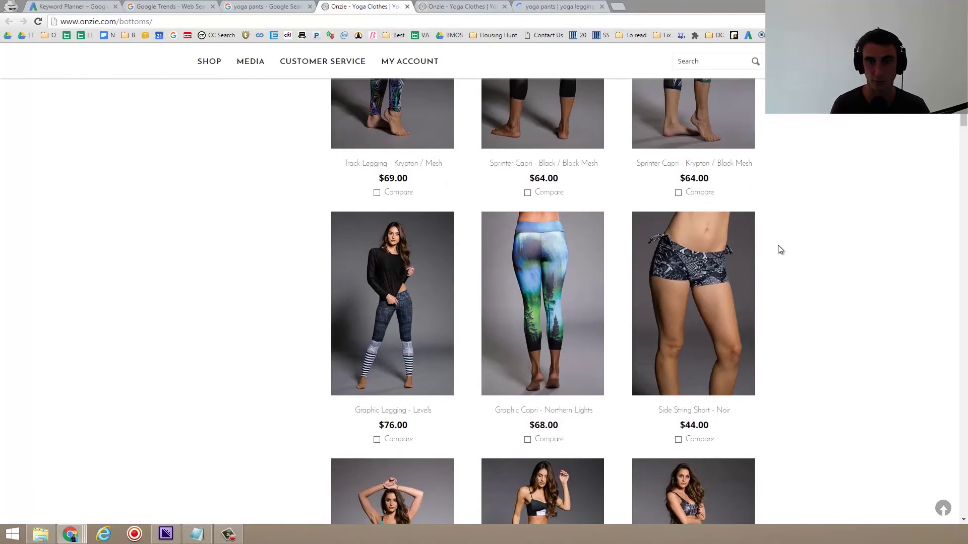
scroll(778, 245, up, 20)
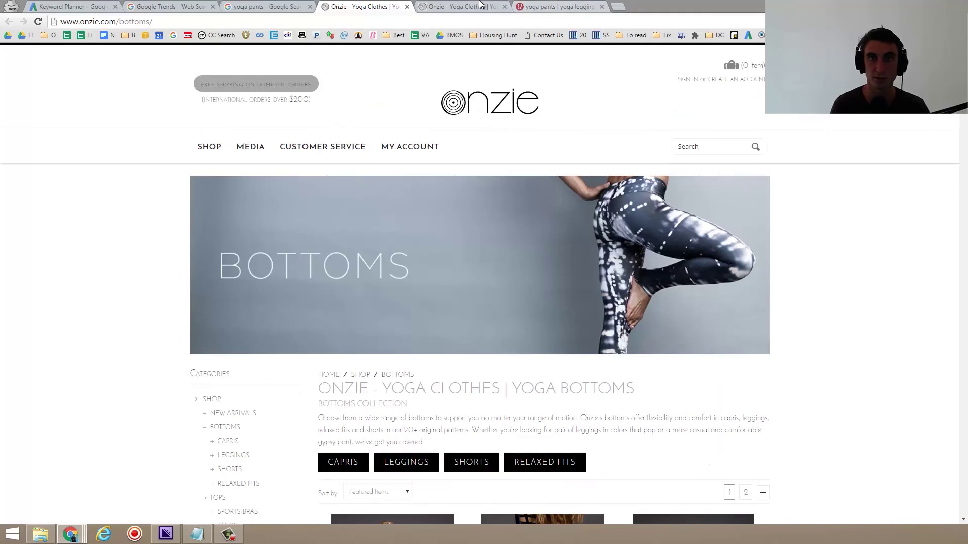
- Browse lululemon's women's pants grid, then return to the Google Trends comparison
click(542, 6)
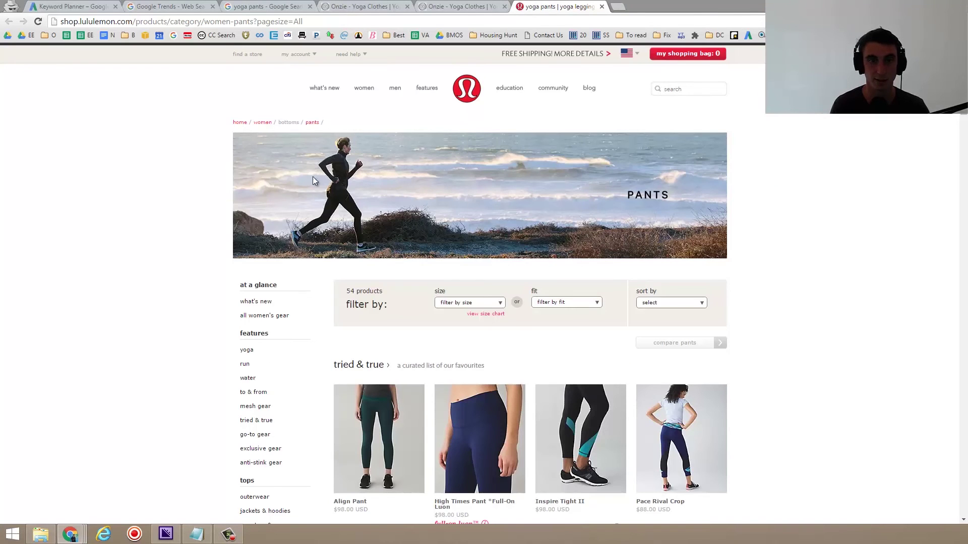
click(451, 6)
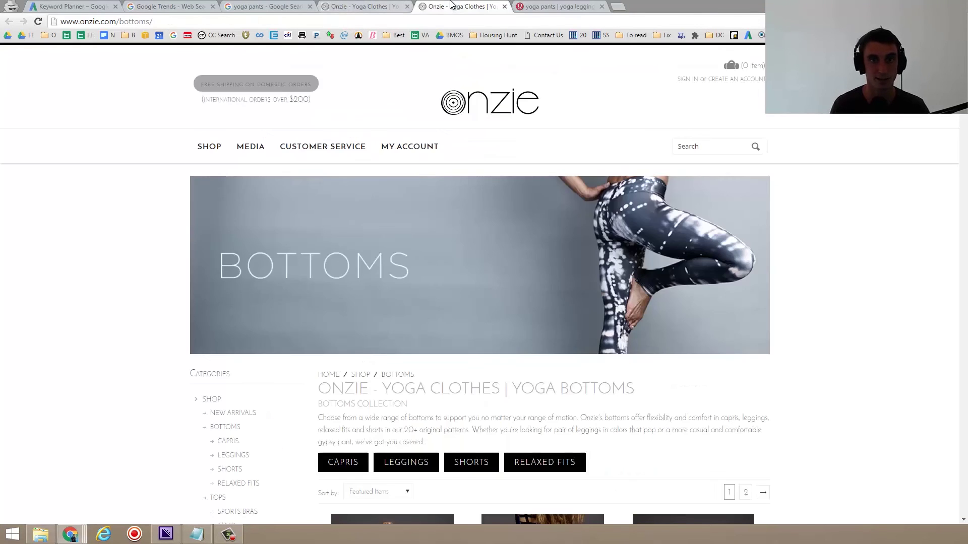
click(543, 6)
click(451, 7)
click(548, 6)
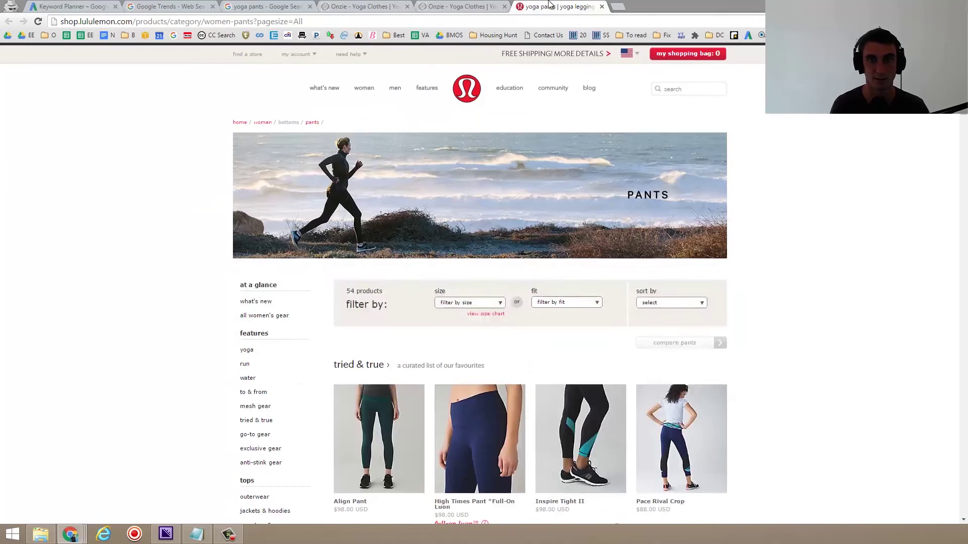
click(494, 5)
click(566, 5)
scroll(560, 375, down, 9)
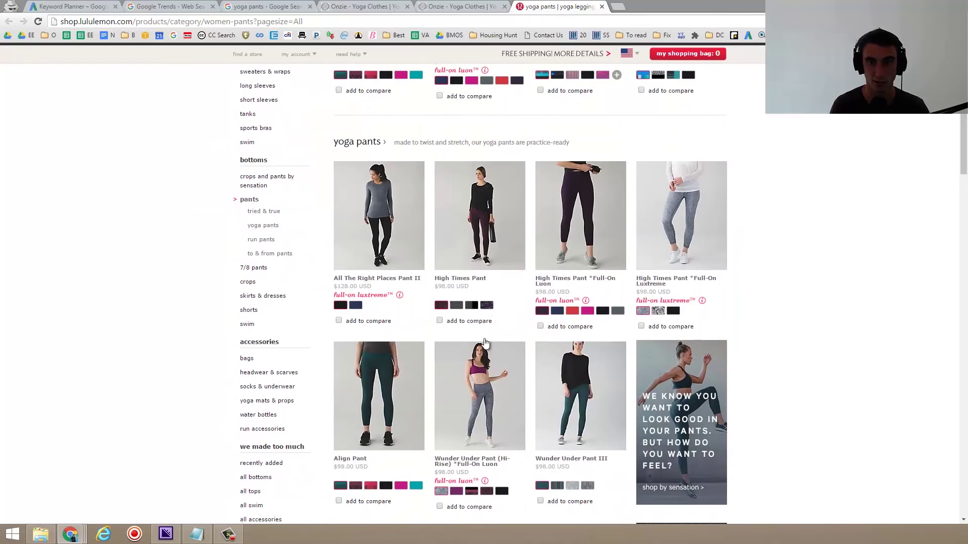
scroll(623, 356, down, 18)
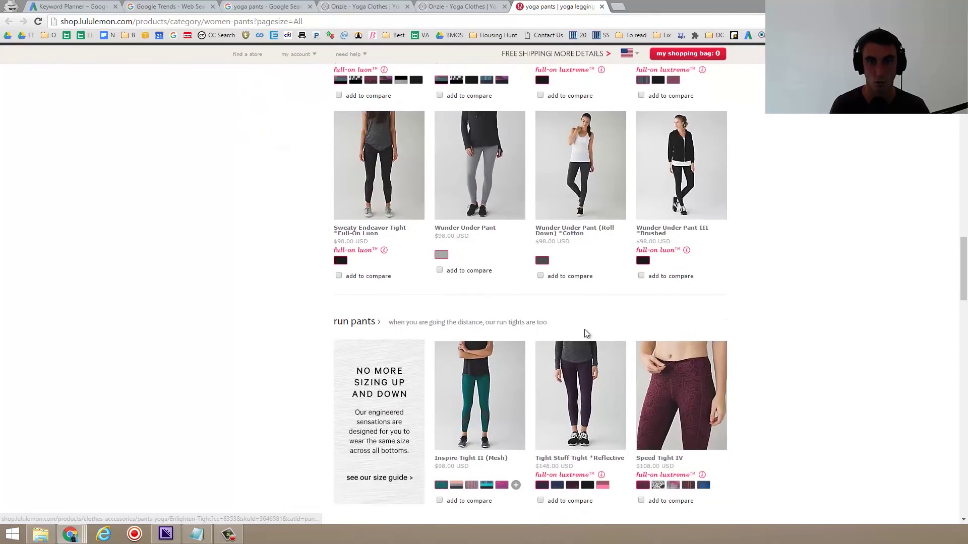
scroll(584, 346, down, 10)
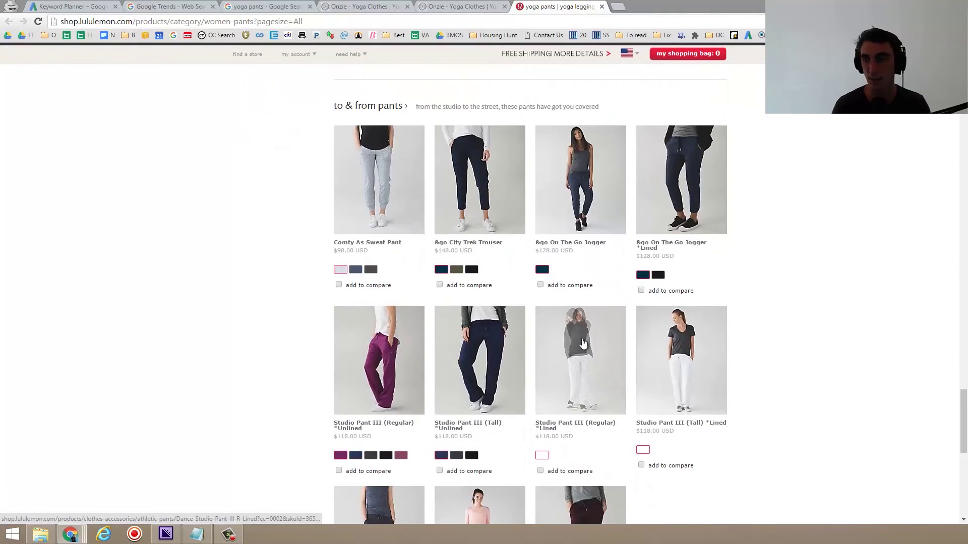
scroll(546, 341, up, 20)
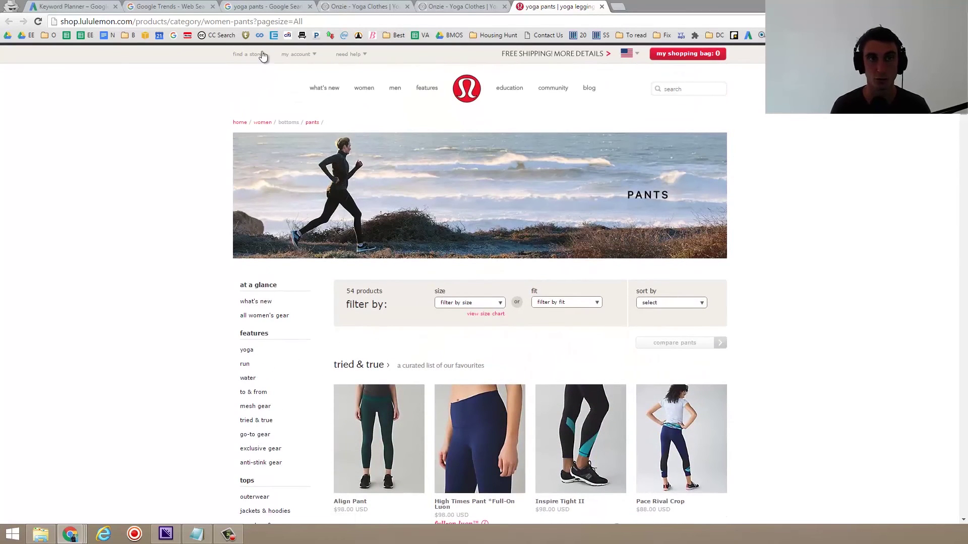
click(262, 6)
click(144, 6)
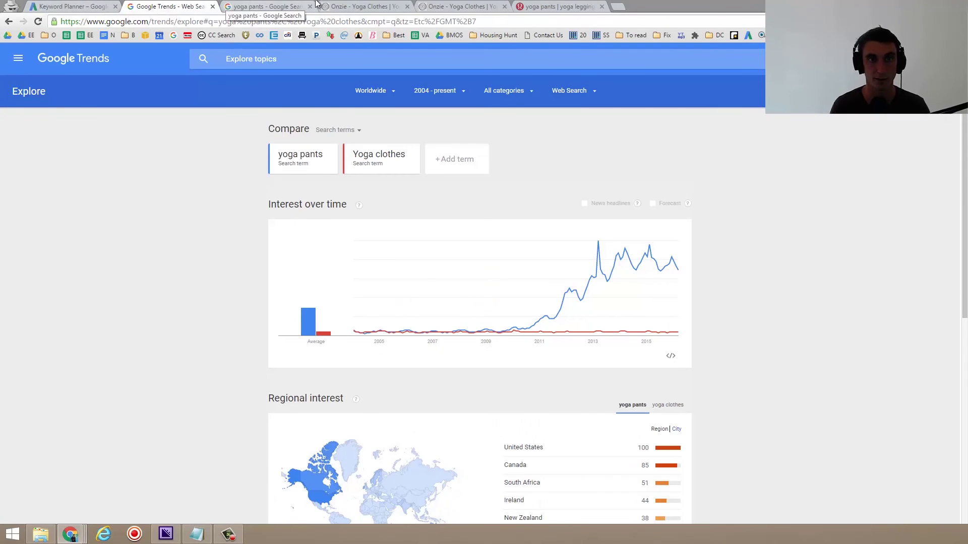
- Scroll through the 'yoga pants' Google results to review the ranking shops and articles
click(277, 6)
scroll(221, 366, down, 3)
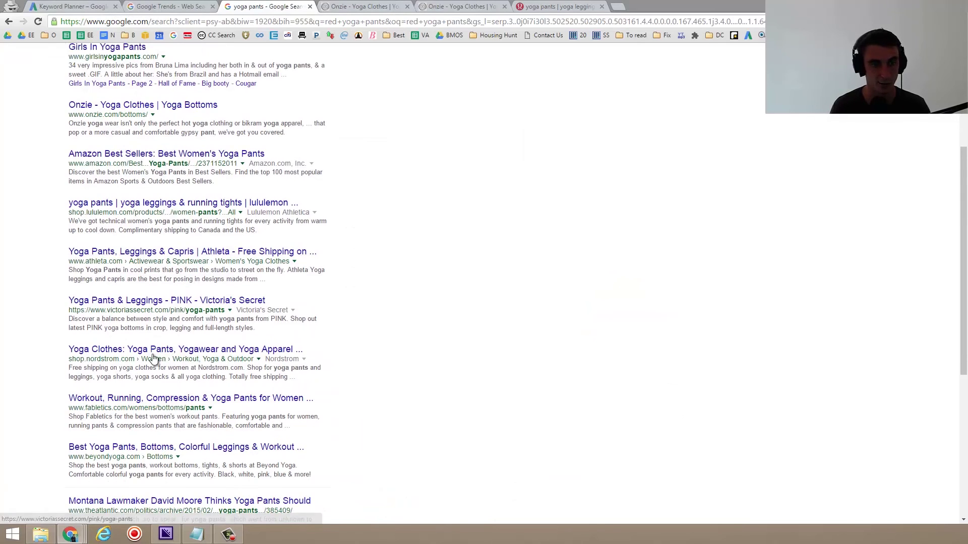
scroll(151, 354, down, 3)
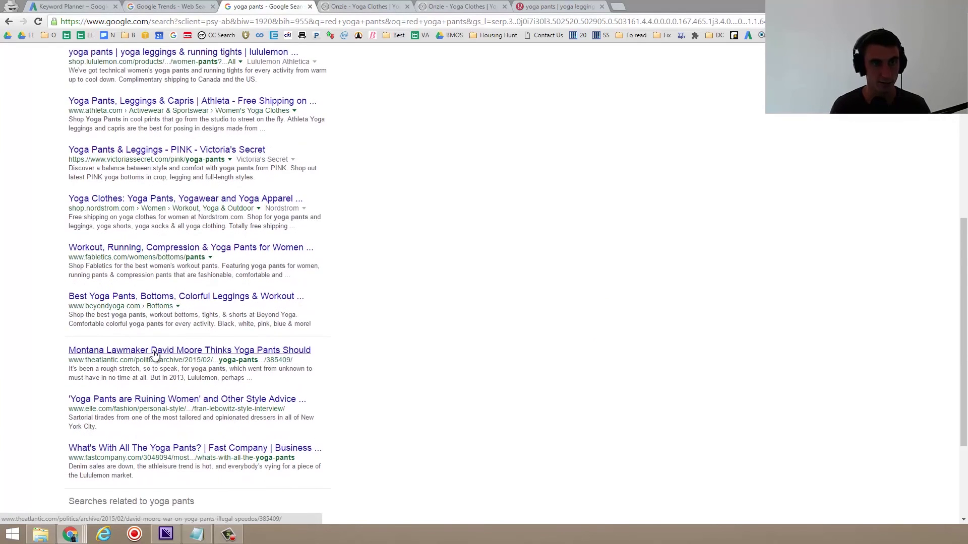
scroll(154, 355, up, 7)
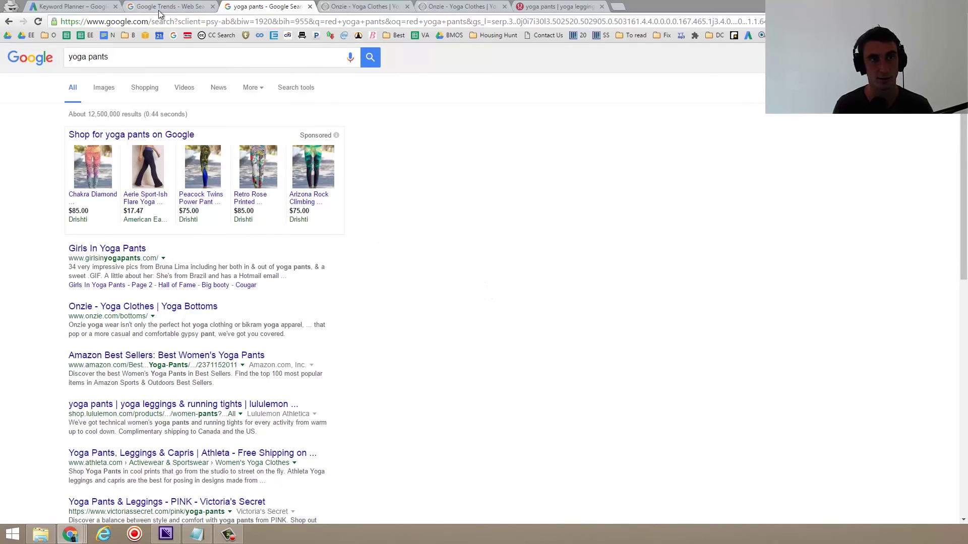
- Return to the Keyword Planner ideas showing yoga pants at 201,000 monthly searches
click(70, 6)
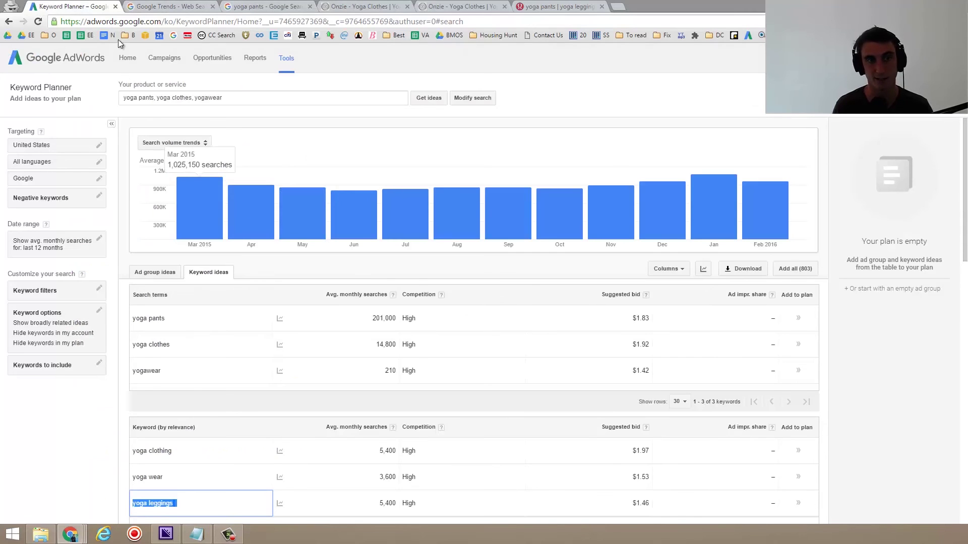
mouse_move(764, 202)
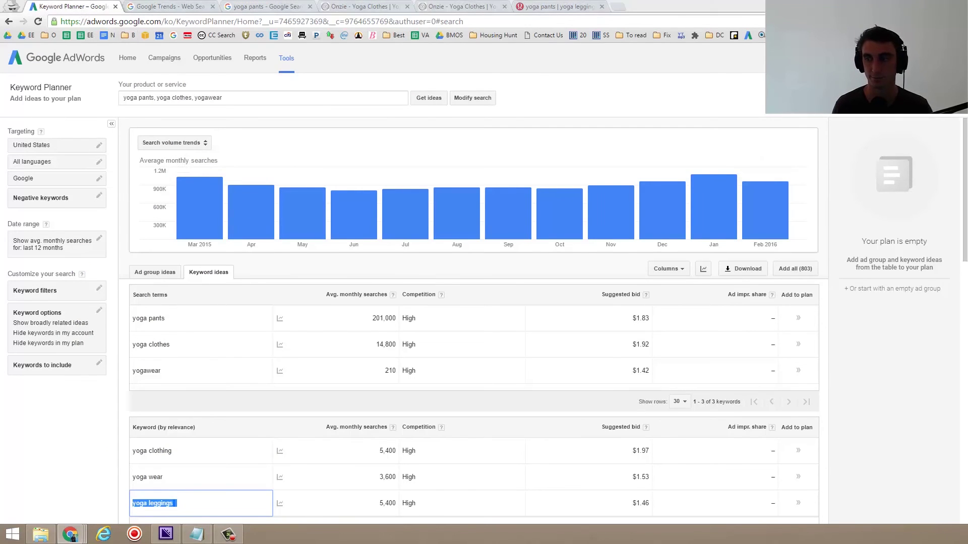